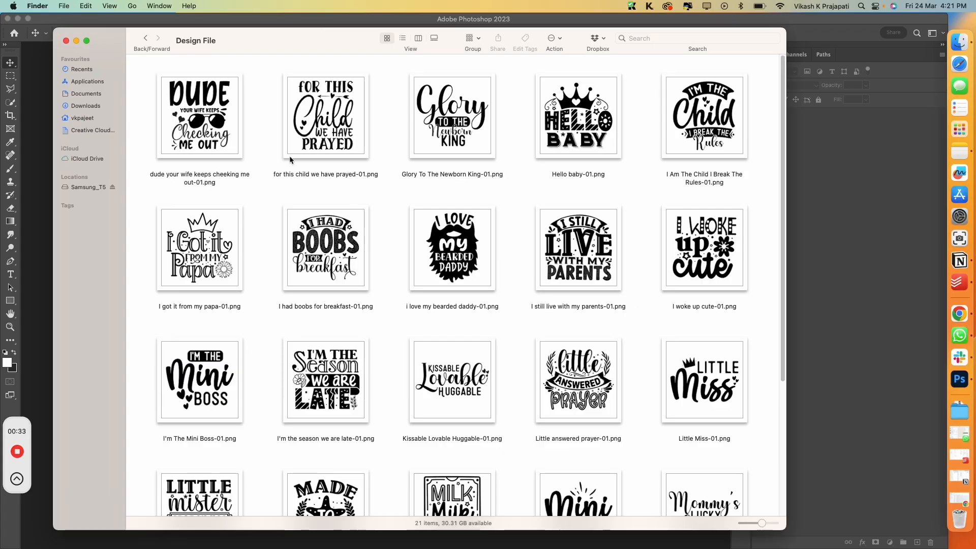
# Step: Open the white sweatshirt mockup 1.psd from the Template folder in Photoshop
pyautogui.click(145, 38)
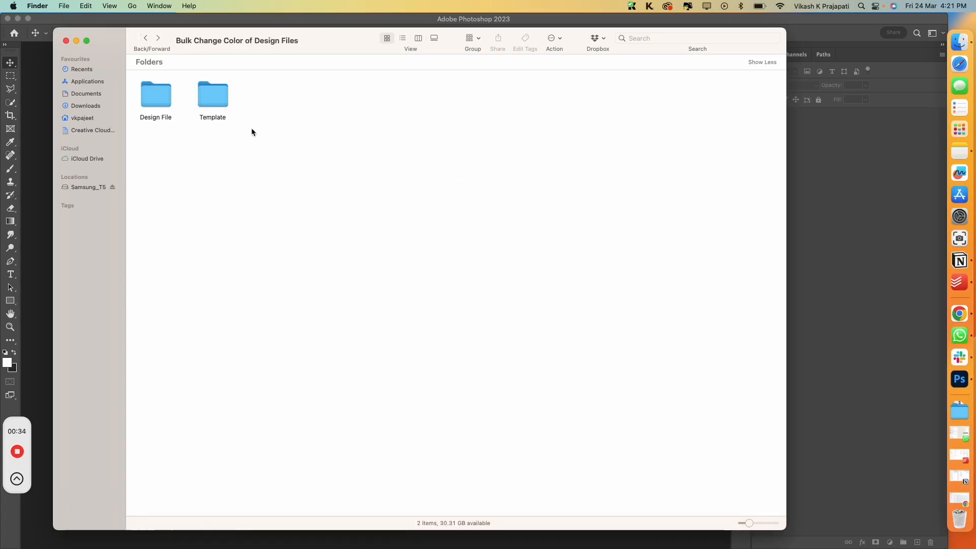
pyautogui.doubleClick(217, 96)
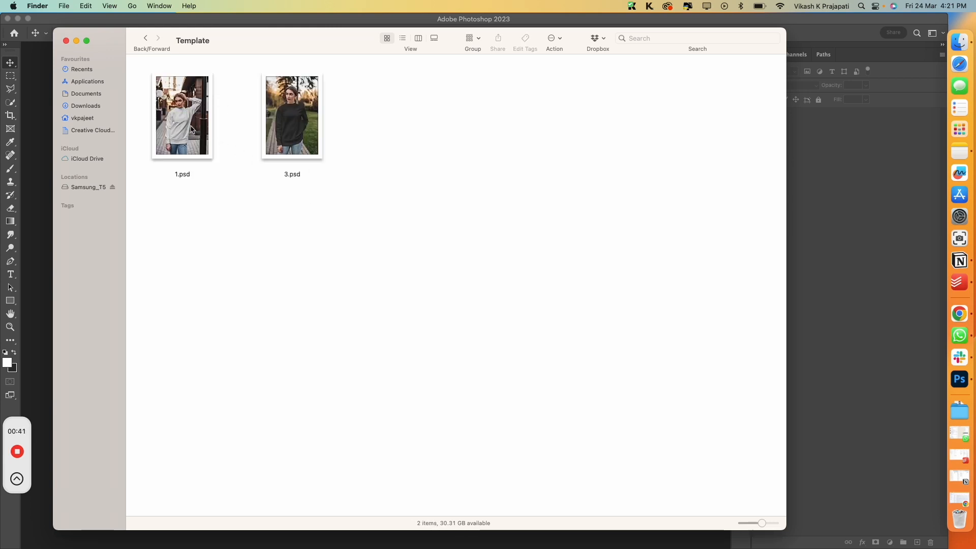
pyautogui.moveTo(270, 46); pyautogui.dragTo(495, 77)
pyautogui.moveTo(407, 148); pyautogui.dragTo(155, 196)
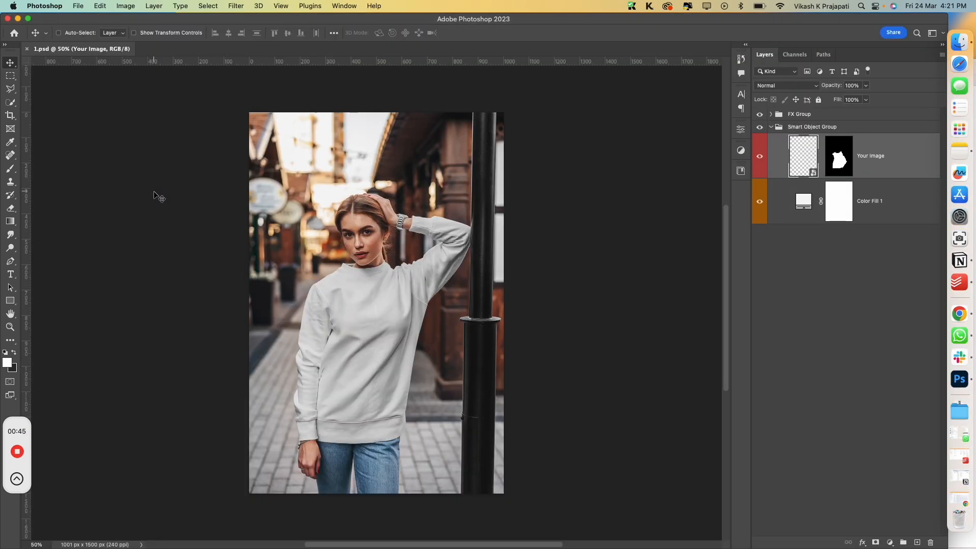
# Step: Open the black sweatshirt mockup 3.psd from the Template folder in Photoshop and compare it with 1.psd
pyautogui.hotkey('ctrl', 'Up')
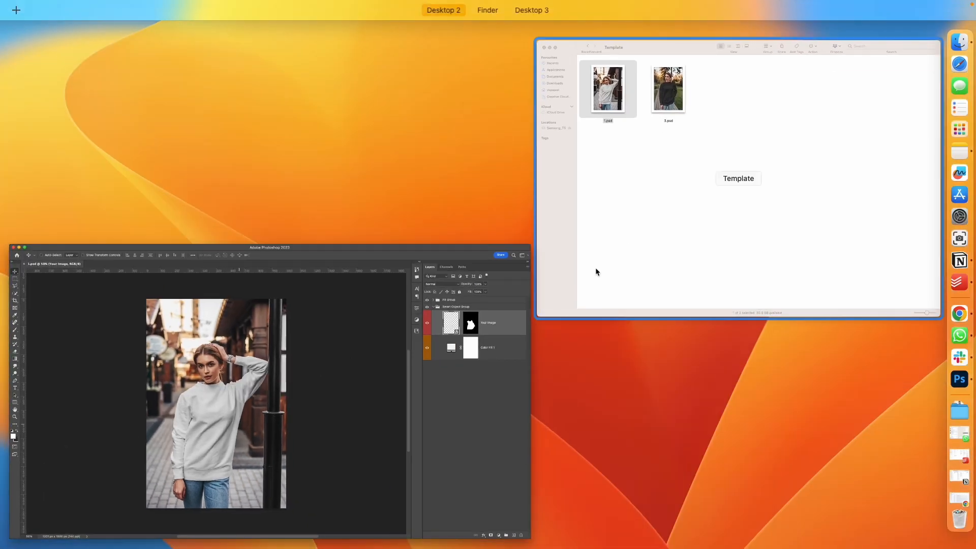
pyautogui.click(595, 268)
pyautogui.click(518, 204)
pyautogui.moveTo(518, 203); pyautogui.dragTo(524, 153)
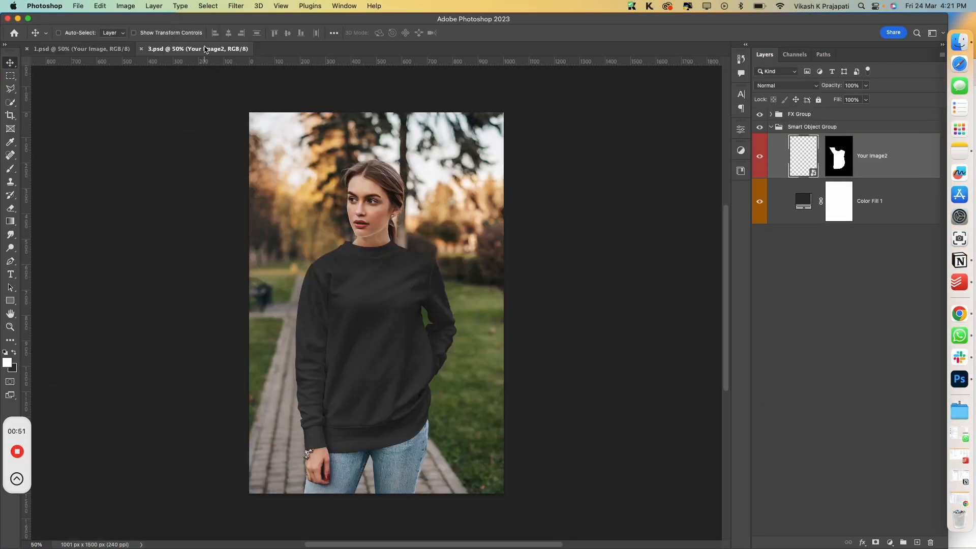
pyautogui.click(50, 49)
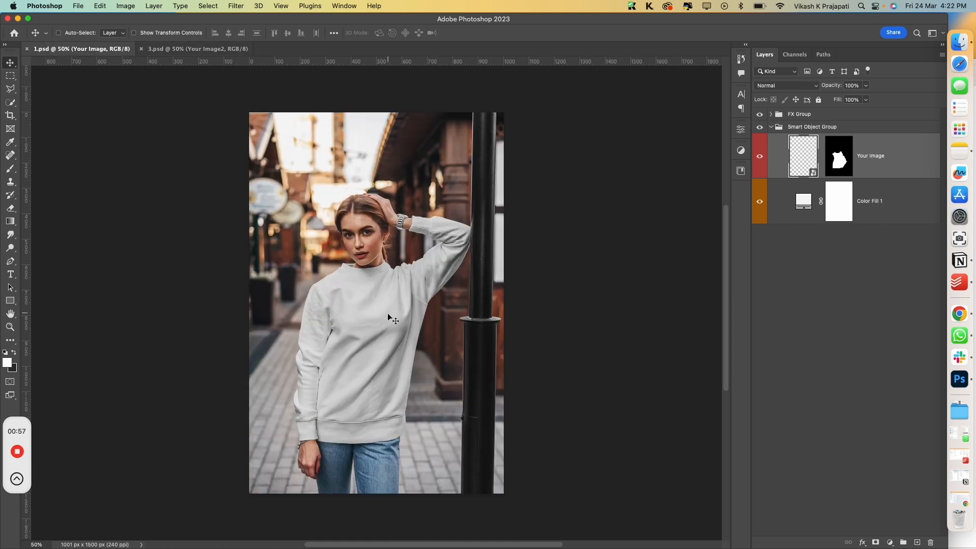
pyautogui.click(186, 50)
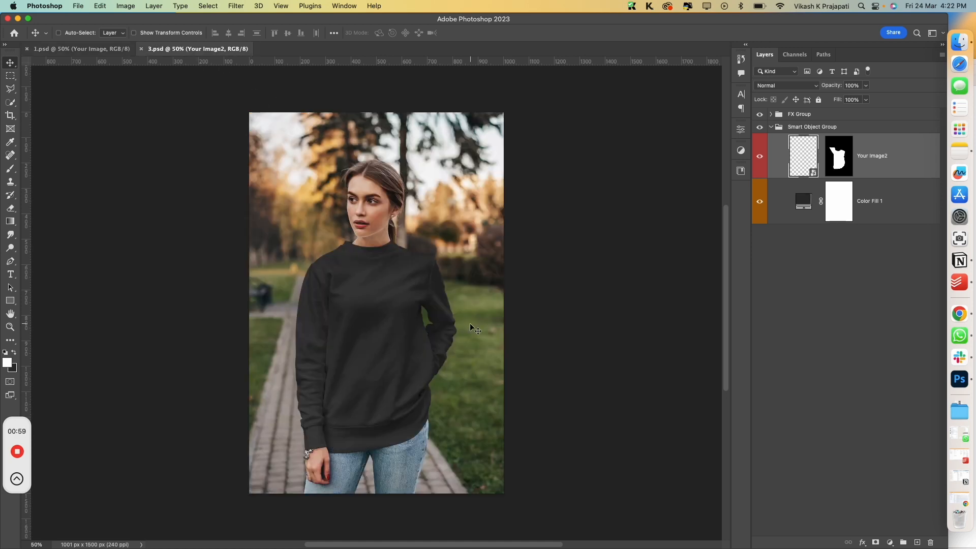
# Step: Try placing "dude your wife keeps cheeking me out-01.png" from the Design File folder onto the black sweatshirt in 3.psd
pyautogui.moveTo(1, 548)
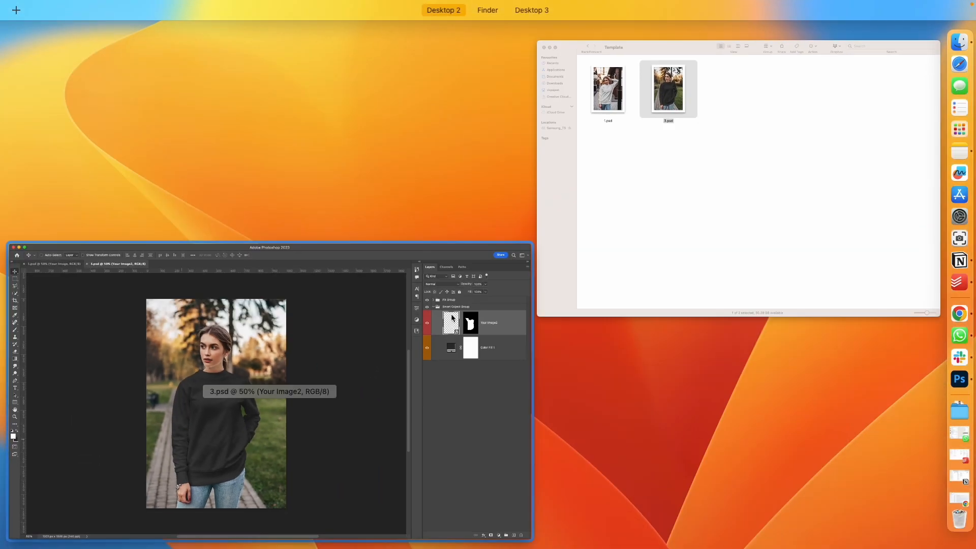
pyautogui.click(575, 200)
pyautogui.click(370, 69)
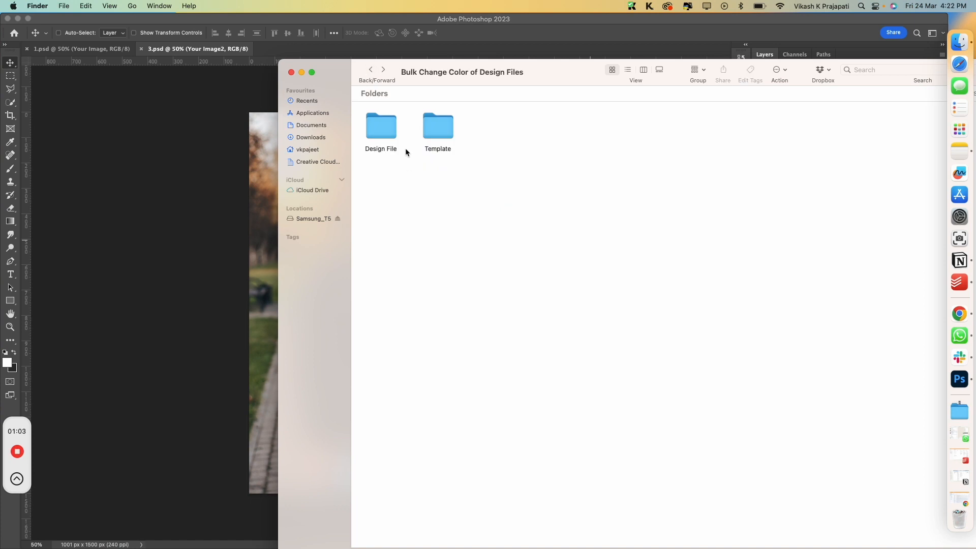
pyautogui.click(388, 131)
pyautogui.doubleClick(388, 133)
pyautogui.moveTo(432, 153); pyautogui.dragTo(388, 338)
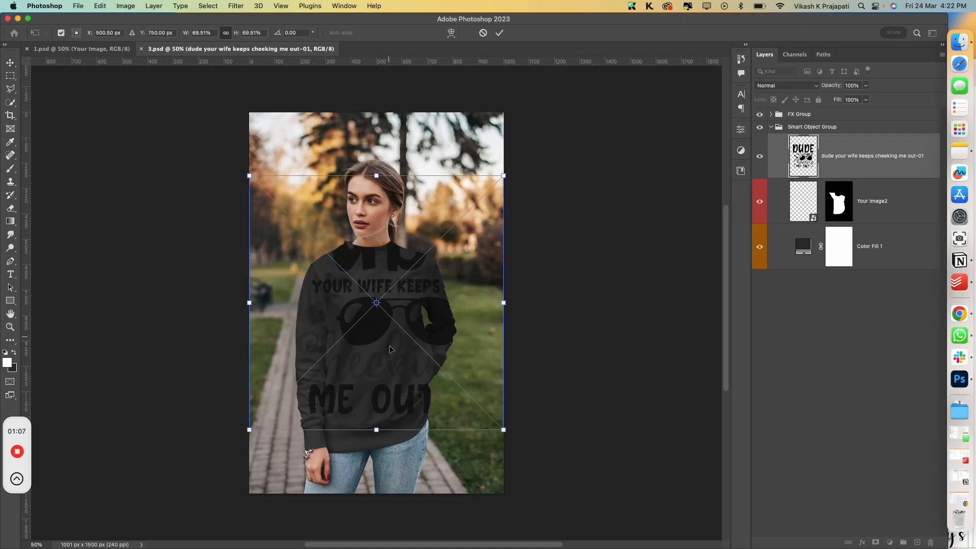
pyautogui.moveTo(379, 428); pyautogui.dragTo(388, 347)
pyautogui.press('Escape')
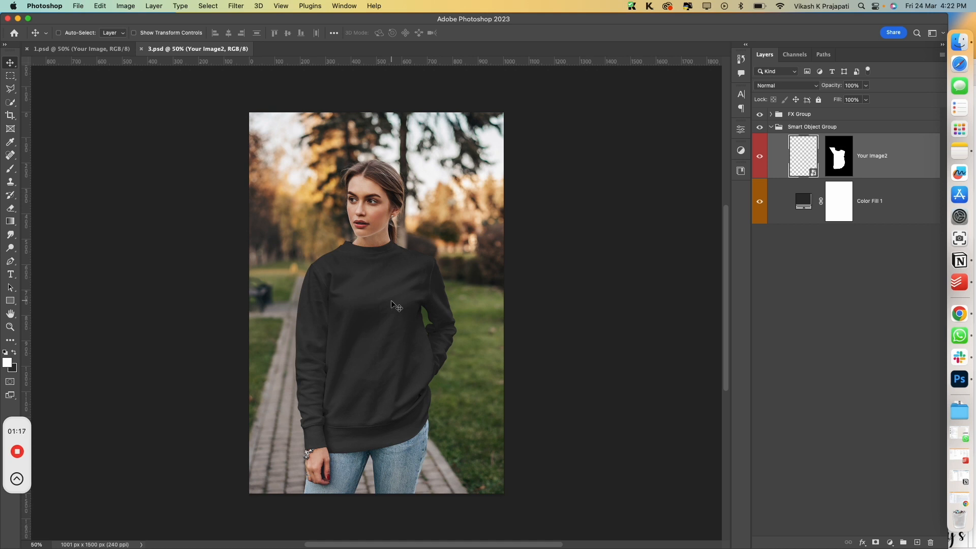
# Step: Close both mockup documents, 1.psd and 3.psd
pyautogui.click(69, 49)
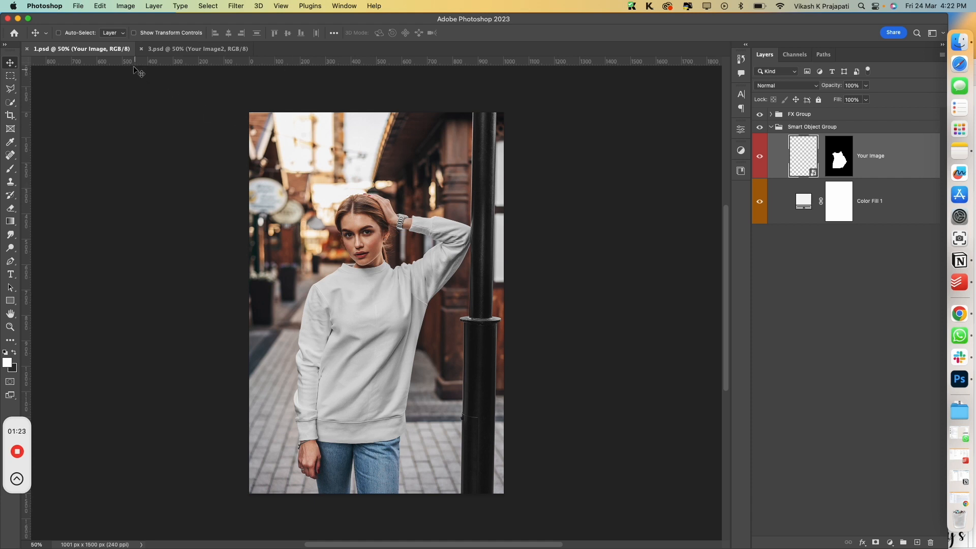
pyautogui.click(27, 49)
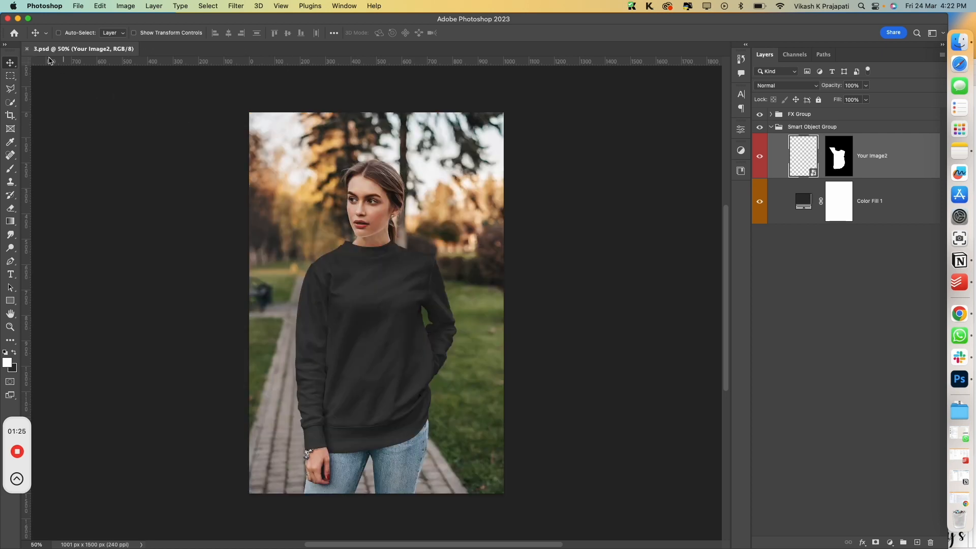
pyautogui.click(27, 49)
# Step: Switch to Finder and look through the PNG designs in the Design File folder
pyautogui.hotkey('ctrl', 'Up')
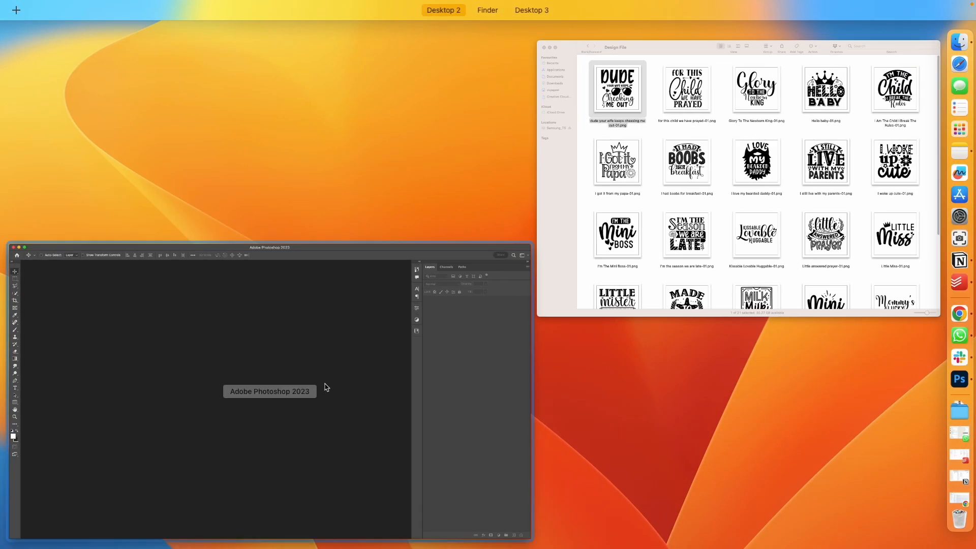
pyautogui.click(612, 257)
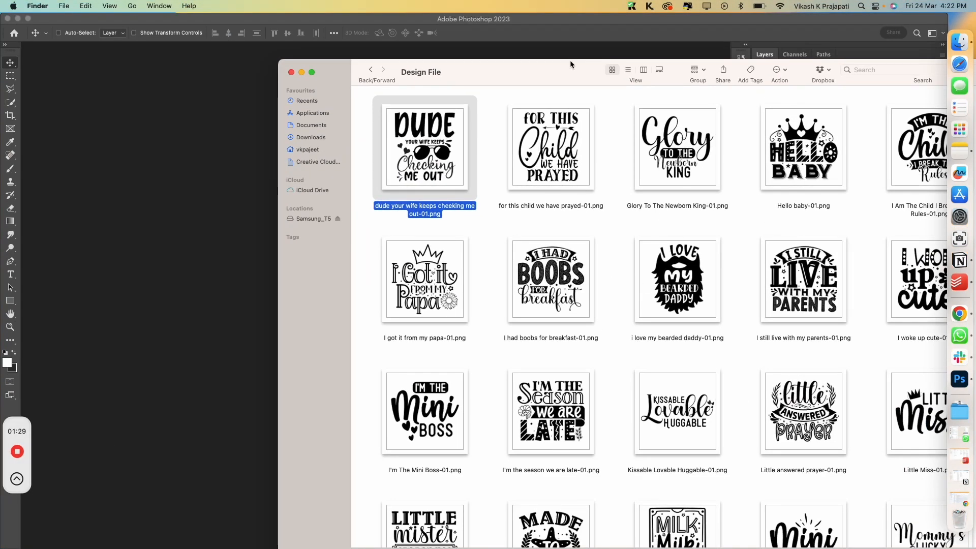
pyautogui.moveTo(569, 60); pyautogui.dragTo(346, 58)
pyautogui.scroll(-2, 583, 275)
pyautogui.scroll(2, 582, 275)
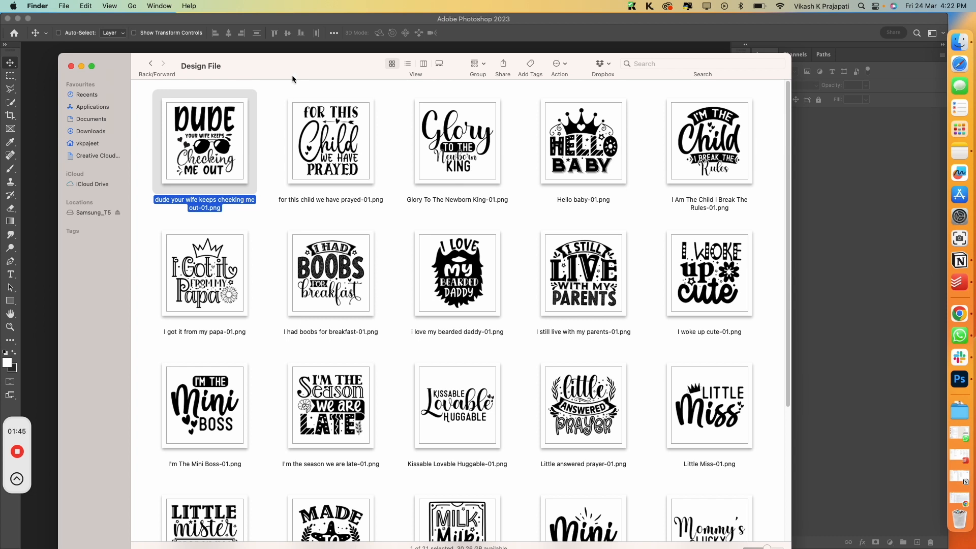
pyautogui.click(384, 120)
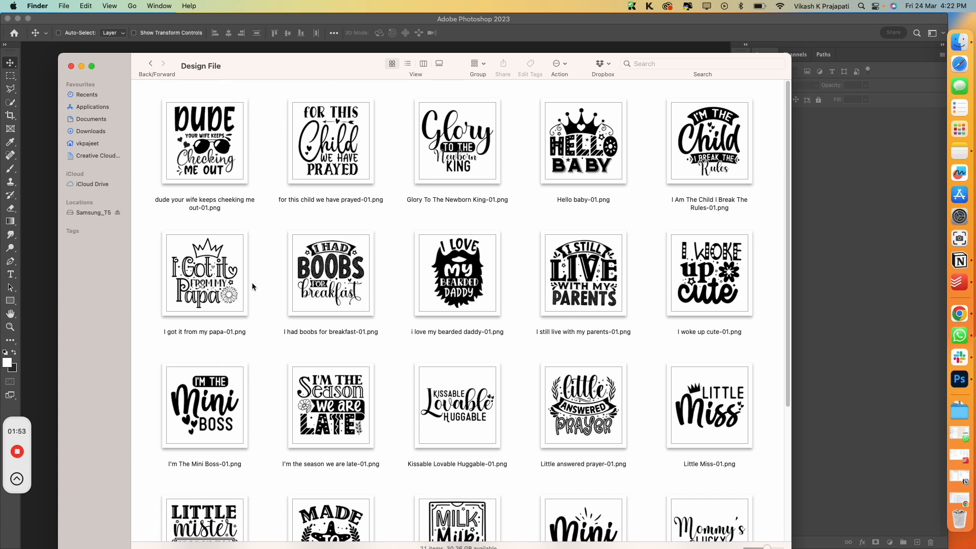
# Step: Open 1.psd from the Template folder in Photoshop
pyautogui.click(150, 63)
pyautogui.doubleClick(226, 131)
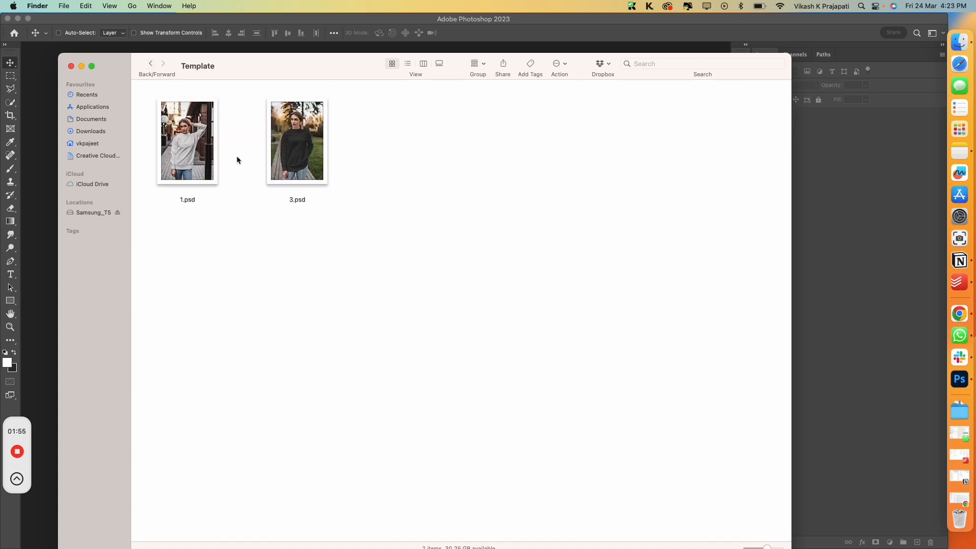
pyautogui.moveTo(192, 147); pyautogui.dragTo(37, 197)
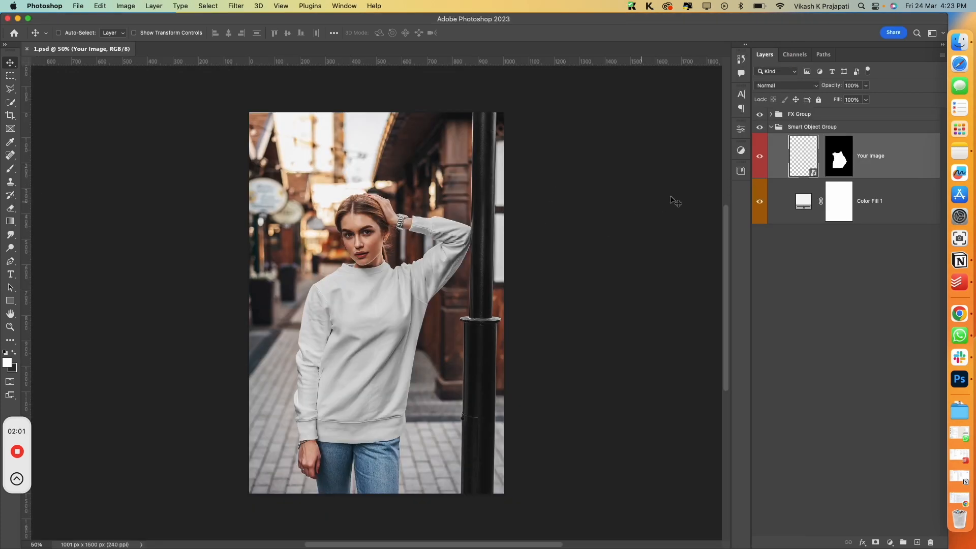
# Step: Open the contents of the "Your Image" smart object for editing
pyautogui.click(759, 159)
pyautogui.click(759, 158)
pyautogui.doubleClick(813, 173)
# Step: Place "dude your wife keeps cheeking me out-01.png" from the Design File folder into the smart object document Your Image.psb
pyautogui.hotkey('ctrl', 'Up')
pyautogui.click(150, 201)
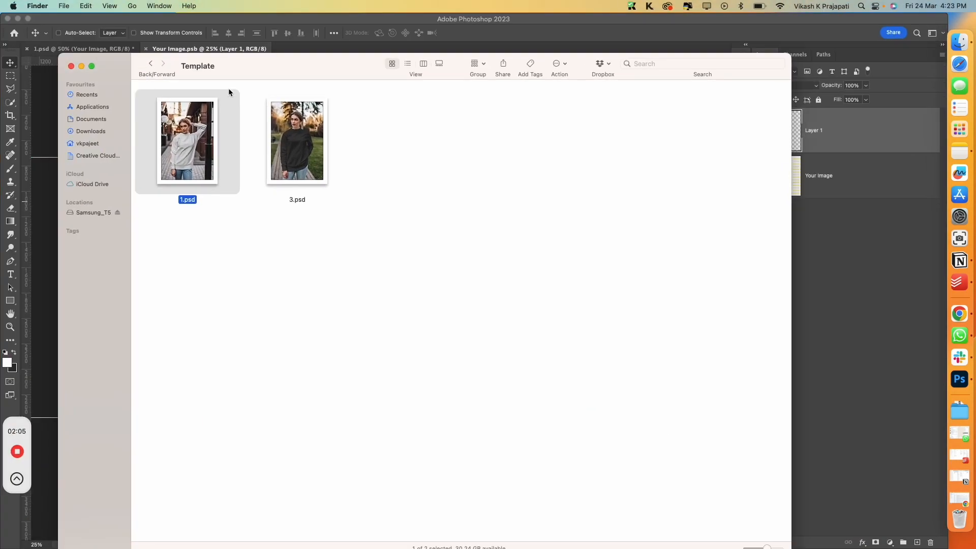
pyautogui.click(152, 60)
pyautogui.doubleClick(160, 126)
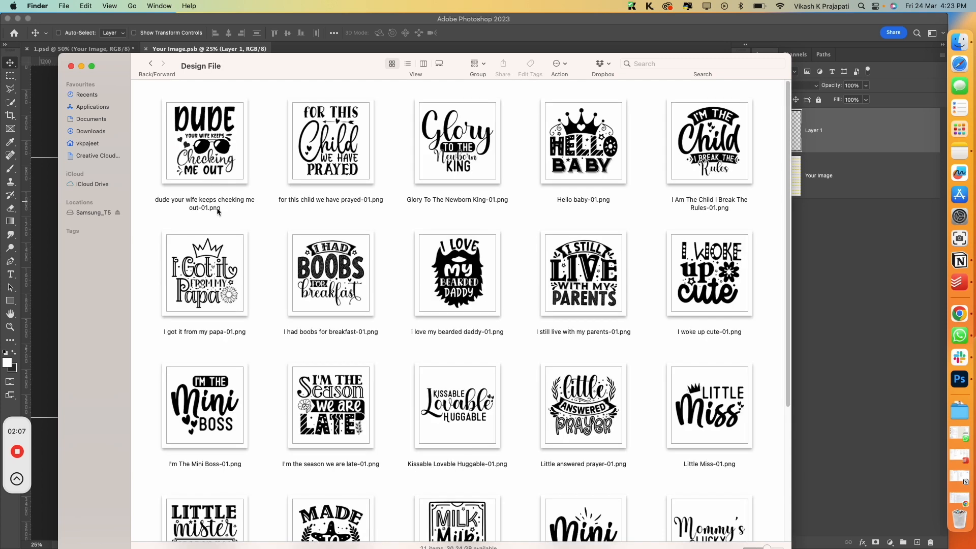
pyautogui.moveTo(162, 148); pyautogui.dragTo(333, 276)
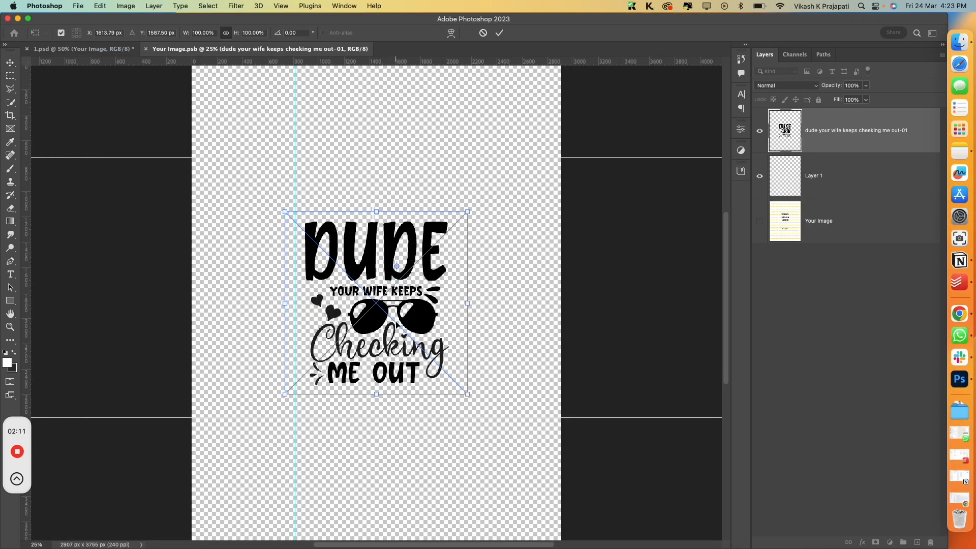
# Step: Move the placed design slightly above the middle of the canvas at its original size, and save and close the smart object
pyautogui.moveTo(421, 320); pyautogui.dragTo(424, 283)
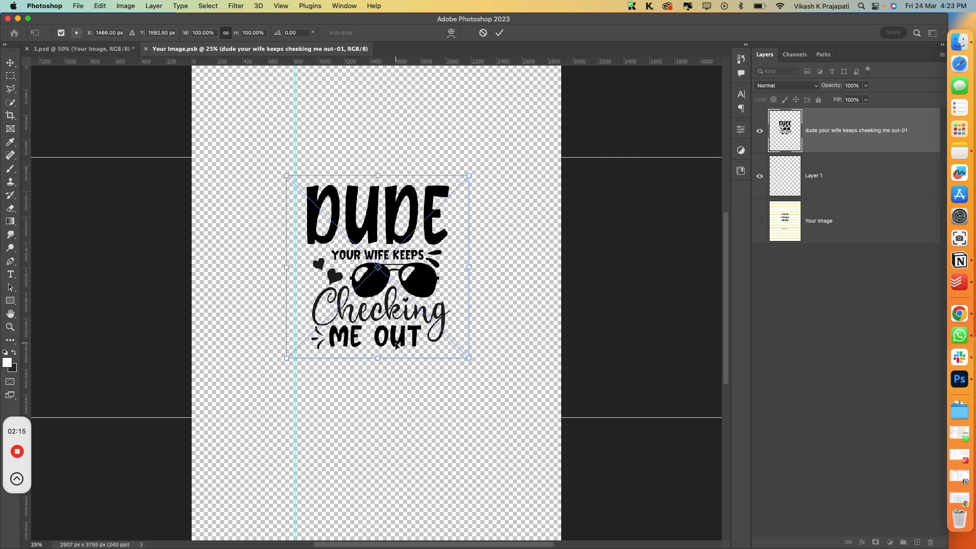
pyautogui.press('Return')
pyautogui.press('cmd+s')
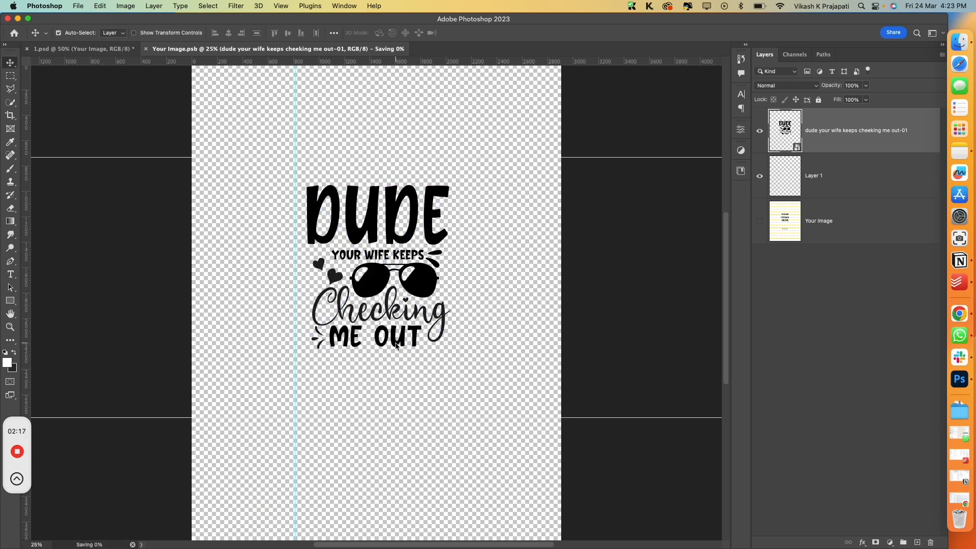
pyautogui.press('super+w')
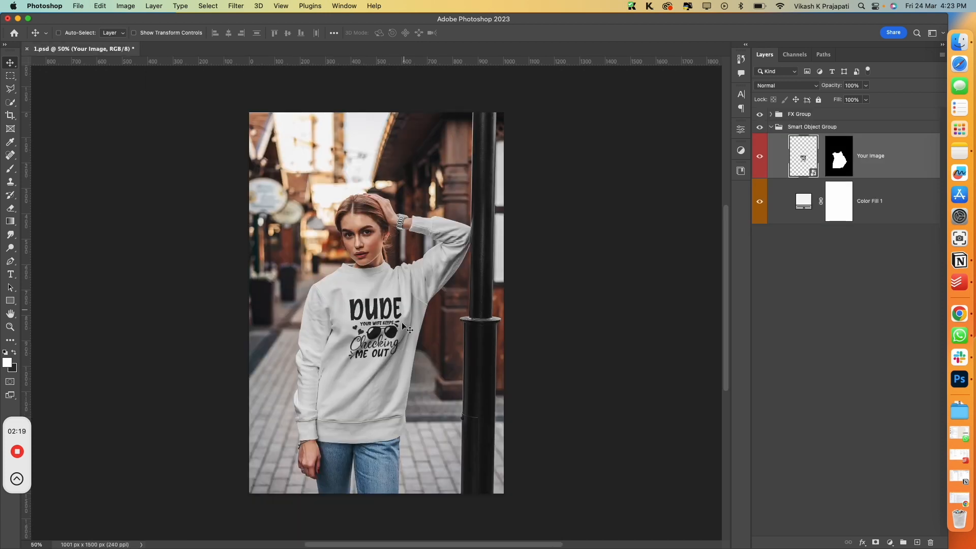
# Step: Inspect the printed design on the white sweatshirt up close
pyautogui.scroll(2, 397, 319)
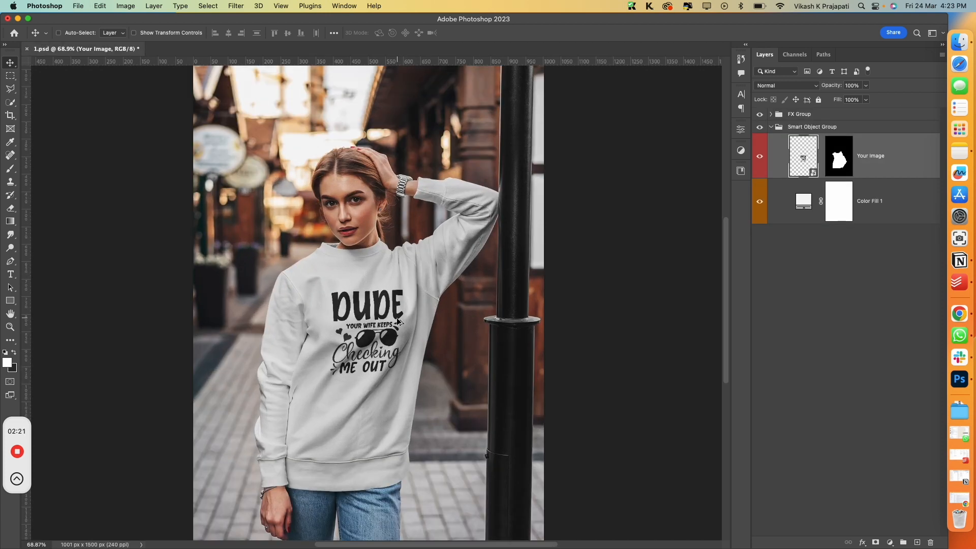
pyautogui.scroll(5, 397, 319)
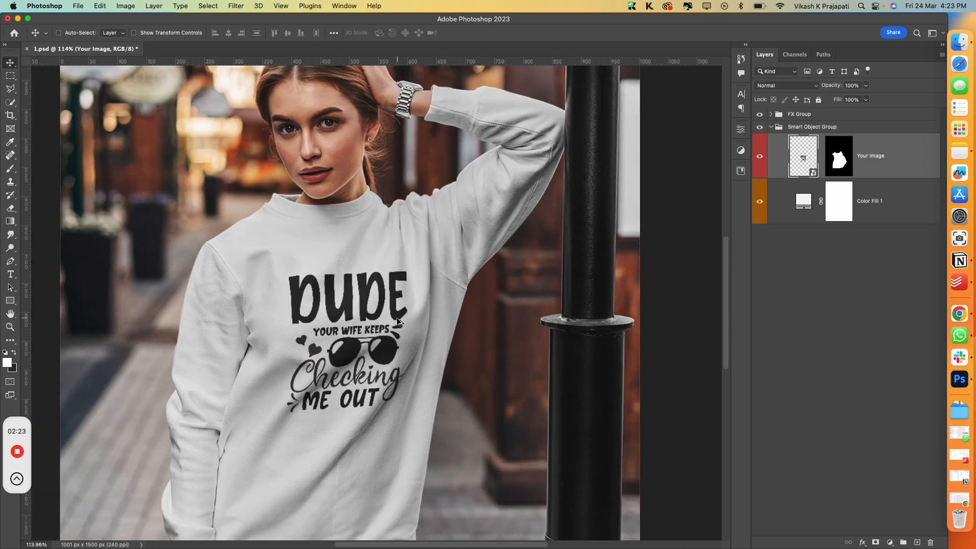
pyautogui.scroll(-5, 397, 319)
# Step: Review the other PNG designs in the Design File folder and return to the 1.psd mockup in Photoshop
pyautogui.hotkey('ctrl', 'Up')
pyautogui.click(374, 213)
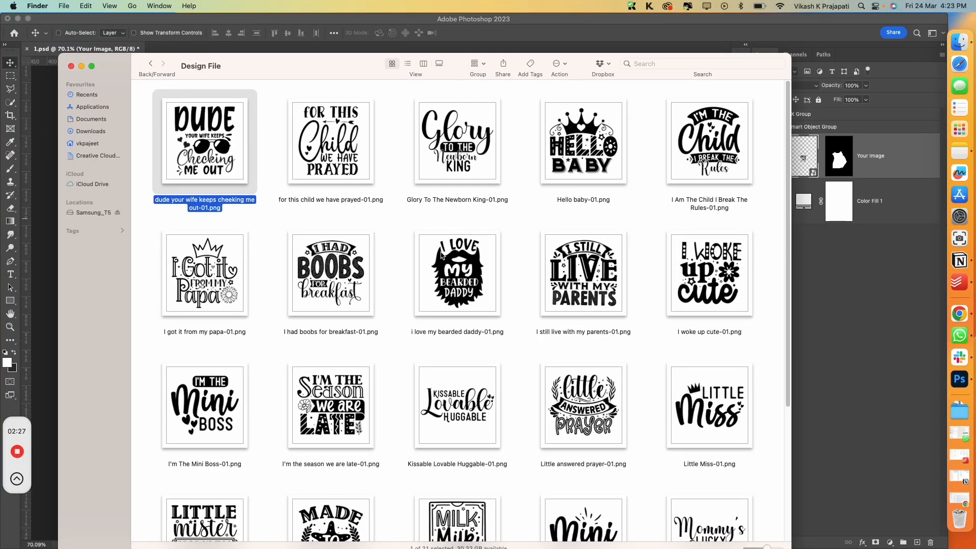
pyautogui.scroll(-1, 441, 254)
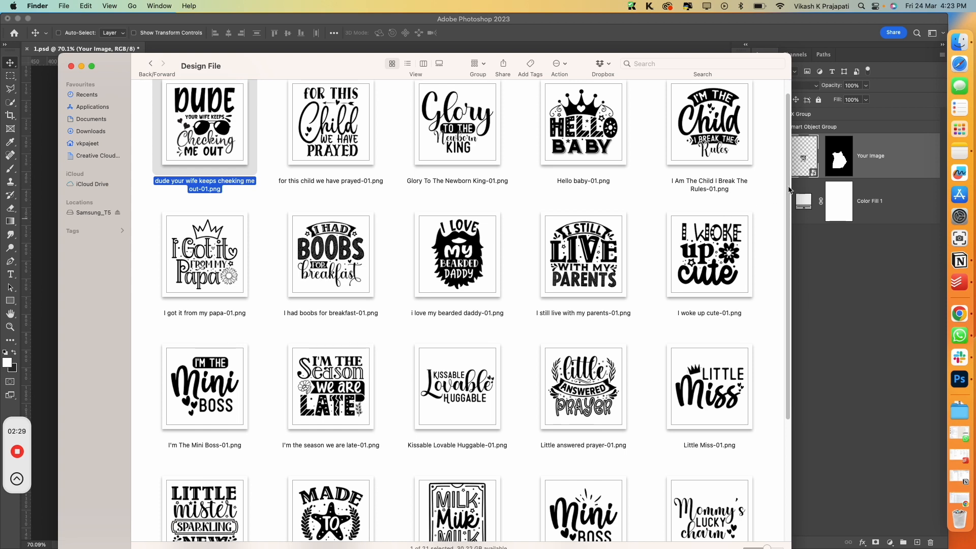
pyautogui.click(800, 181)
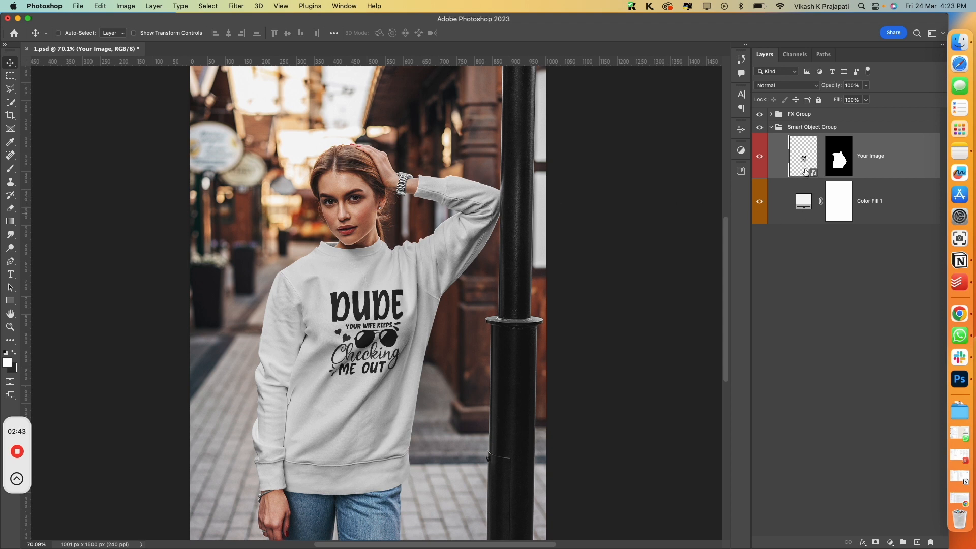
# Step: Add a Color Overlay effect to the "Your Image" layer and set the overlay colour to black (#000000)
pyautogui.click(863, 543)
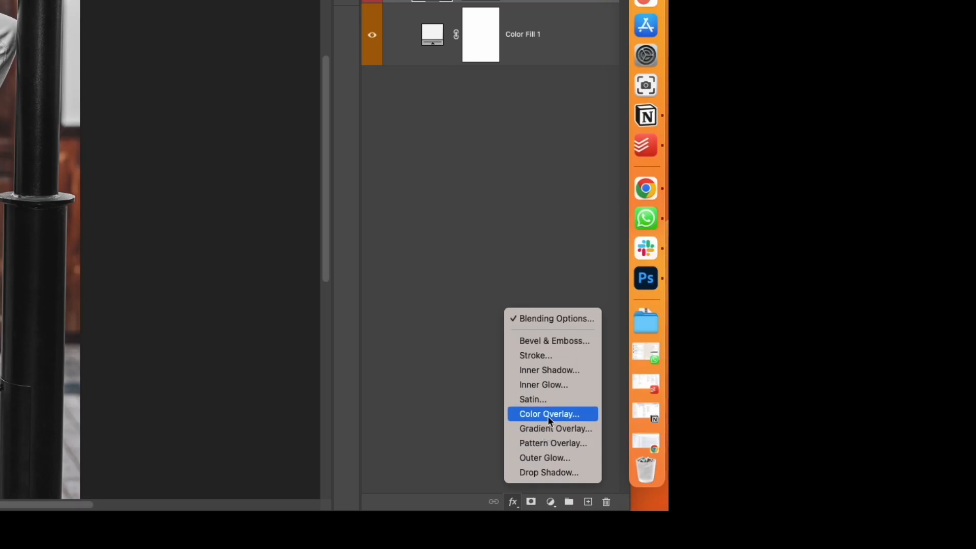
pyautogui.click(889, 479)
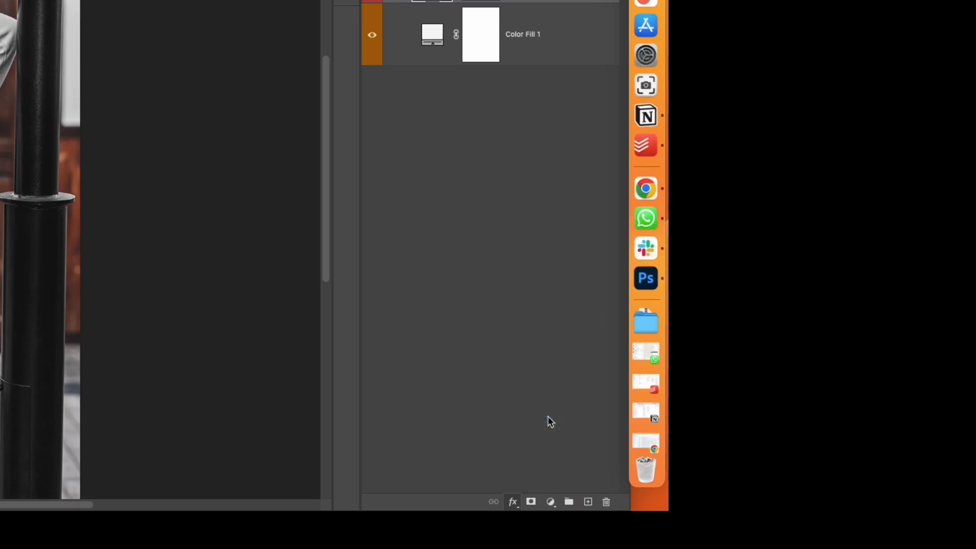
pyautogui.click(559, 295)
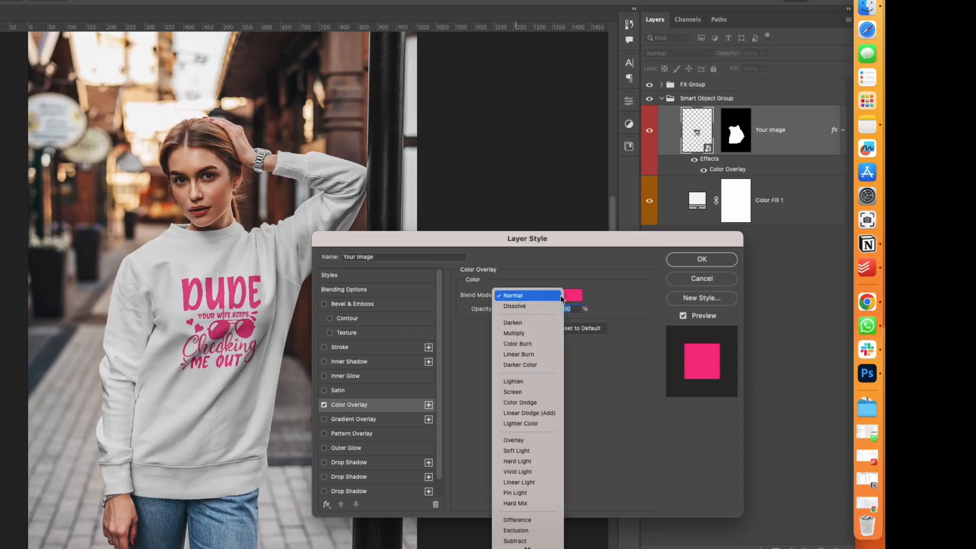
pyautogui.click(562, 296)
pyautogui.click(573, 296)
pyautogui.moveTo(456, 240); pyautogui.dragTo(248, 372)
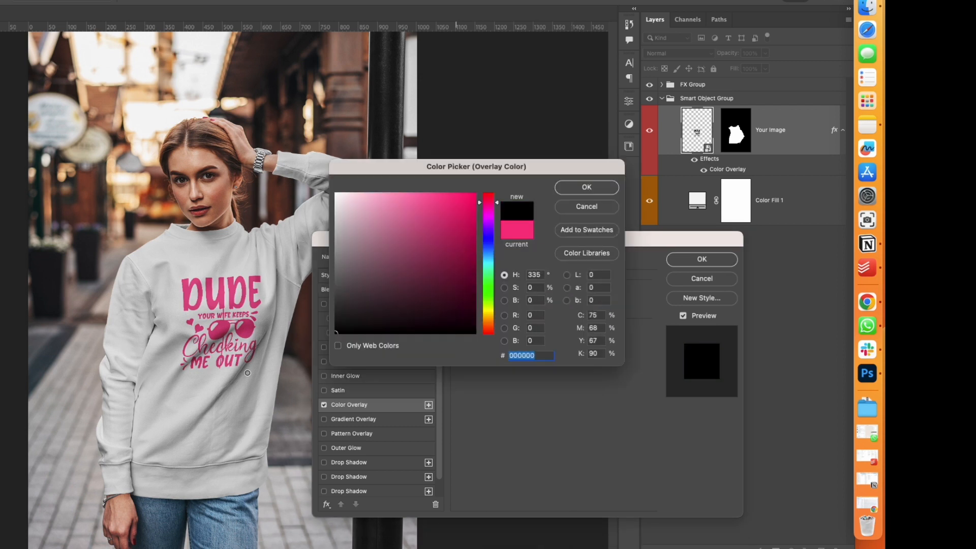
pyautogui.click(581, 190)
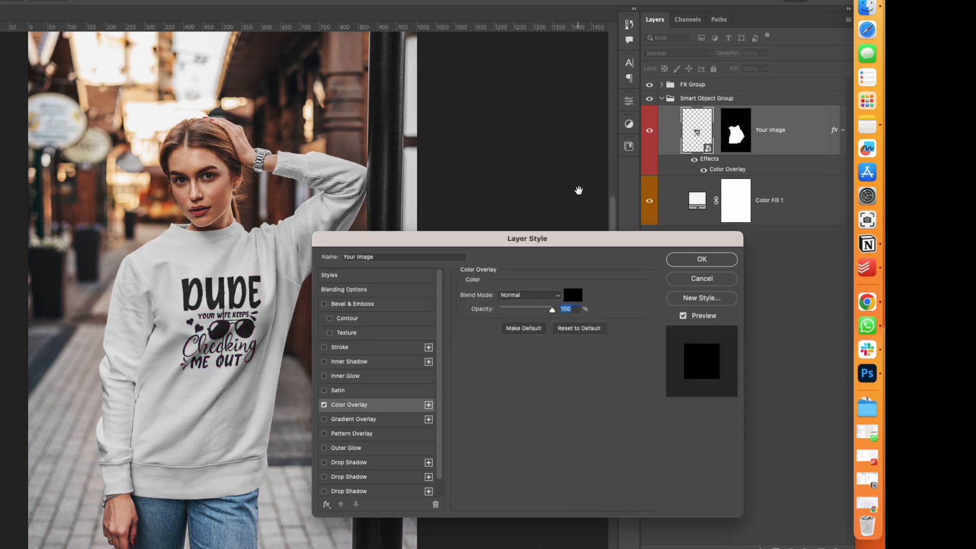
# Step: Apply the black Color Overlay to the layer, and save and close the 1.psd mockup
pyautogui.click(701, 260)
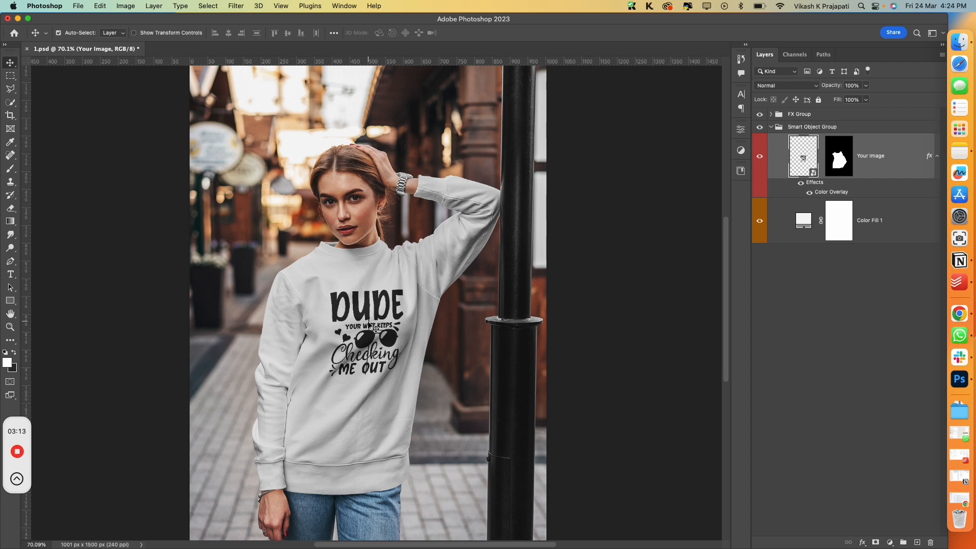
pyautogui.press('super+s')
pyautogui.press('super+w')
# Step: Open the 3.psd mockup from the Template folder in Photoshop
pyautogui.hotkey('ctrl', 'Up')
pyautogui.click(313, 210)
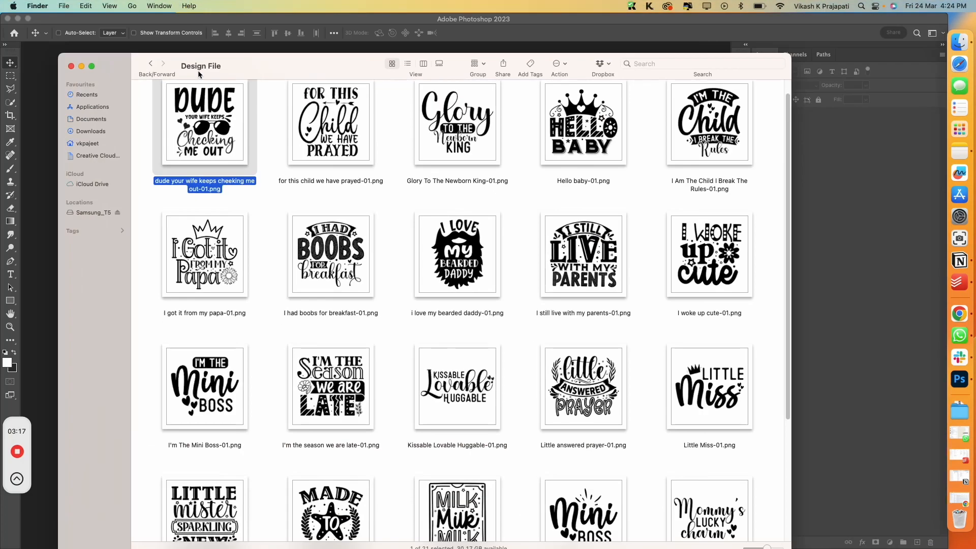
pyautogui.click(150, 64)
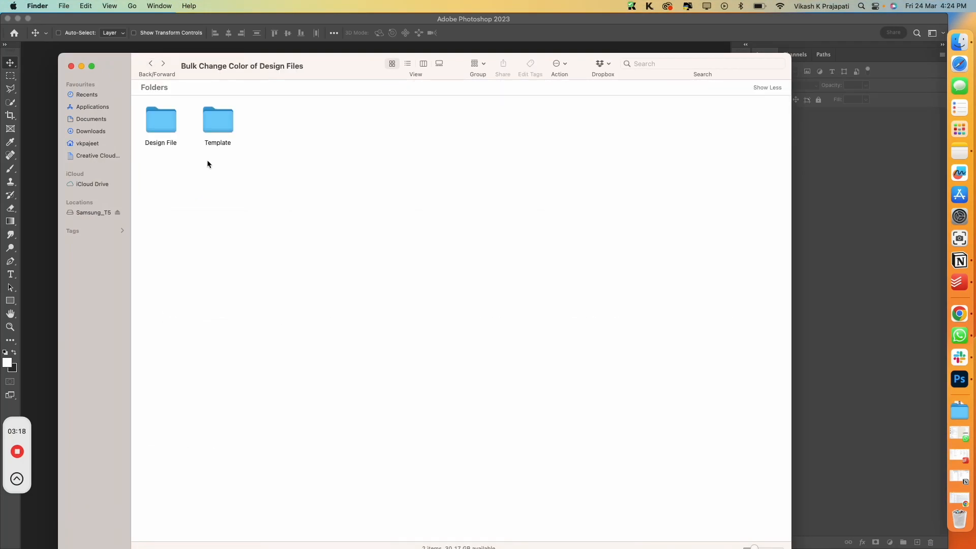
pyautogui.doubleClick(212, 122)
pyautogui.moveTo(297, 145); pyautogui.dragTo(381, 250)
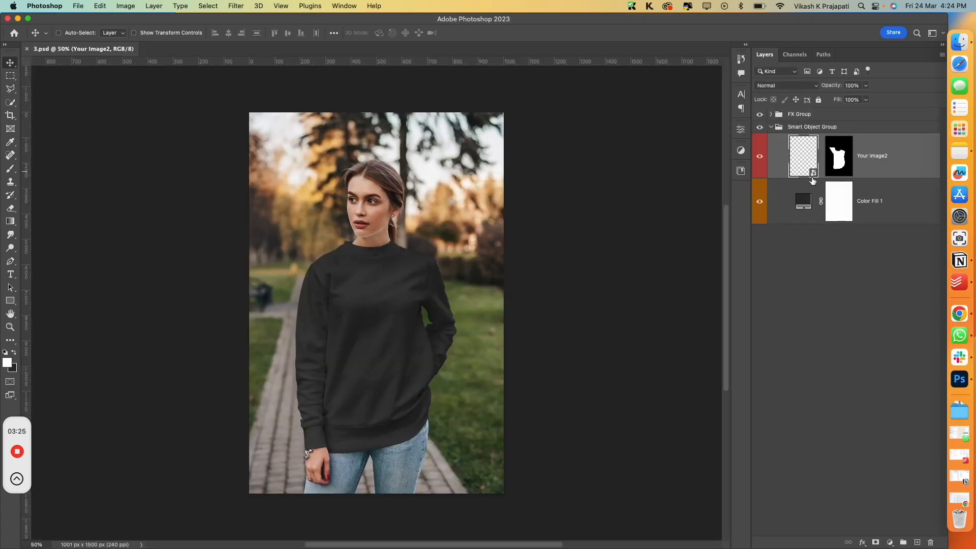
# Step: Open the "Your Image2" smart object and place "dude your wife keeps cheeking me out-01.png" from the Design File folder into it
pyautogui.doubleClick(811, 175)
pyautogui.hotkey('ctrl', 'Up')
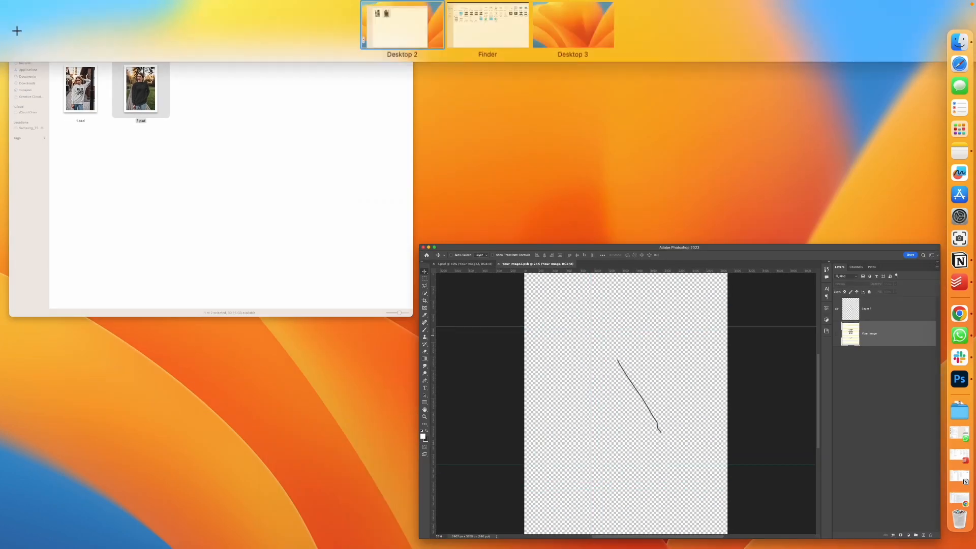
pyautogui.click(117, 315)
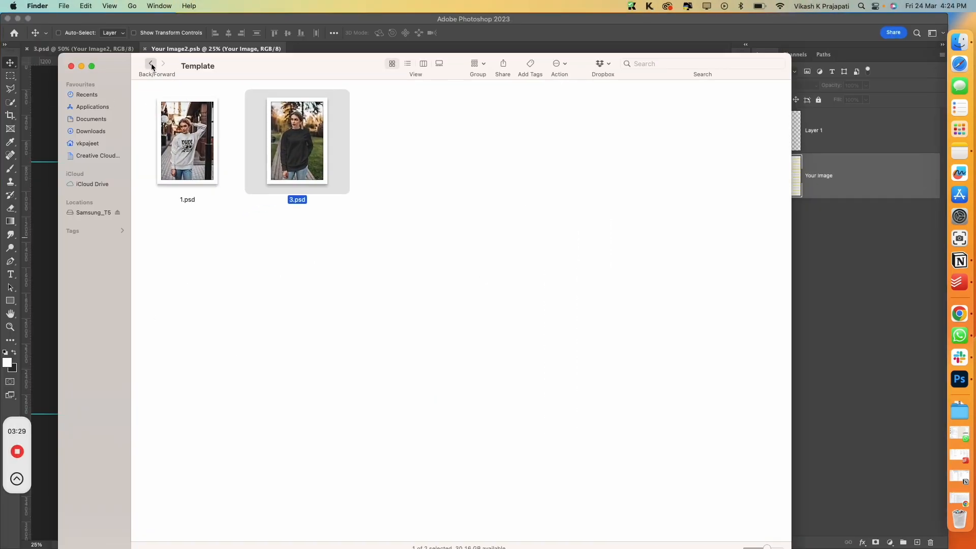
pyautogui.click(151, 67)
pyautogui.doubleClick(166, 120)
pyautogui.click(218, 118)
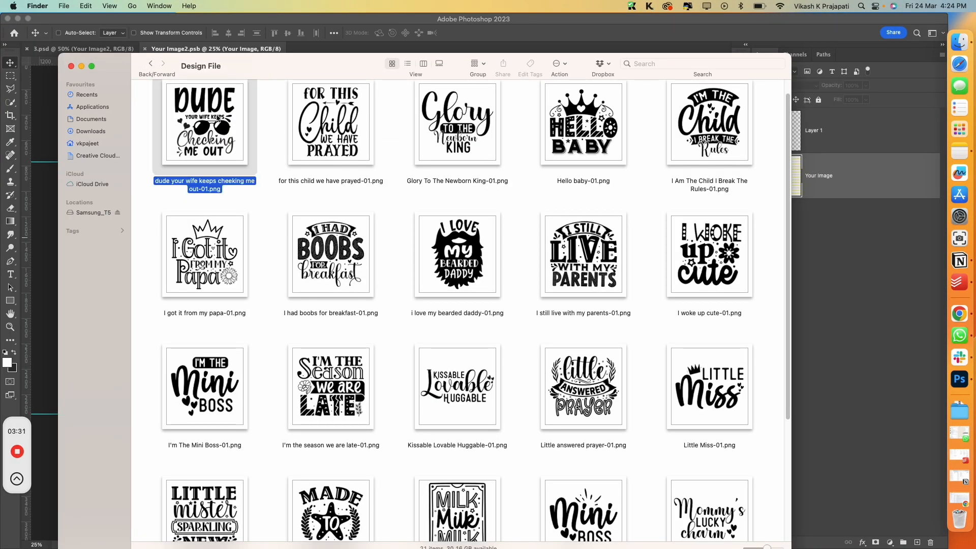
pyautogui.moveTo(217, 118); pyautogui.dragTo(643, 475)
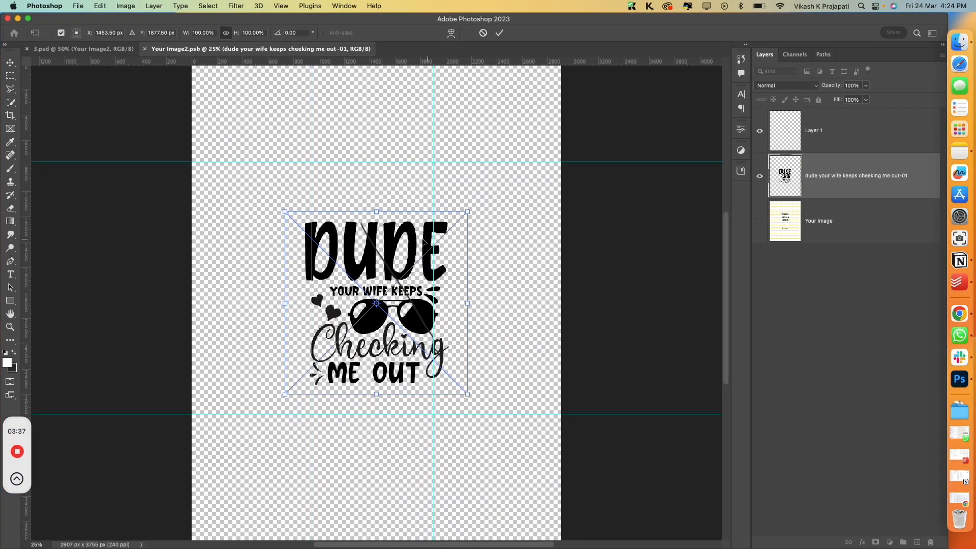
# Step: Scale the placed design to about 99% at about X 1406, Y 1766 px, and save and close the smart object
pyautogui.moveTo(393, 278); pyautogui.dragTo(386, 265)
pyautogui.moveTo(374, 382); pyautogui.dragTo(375, 379)
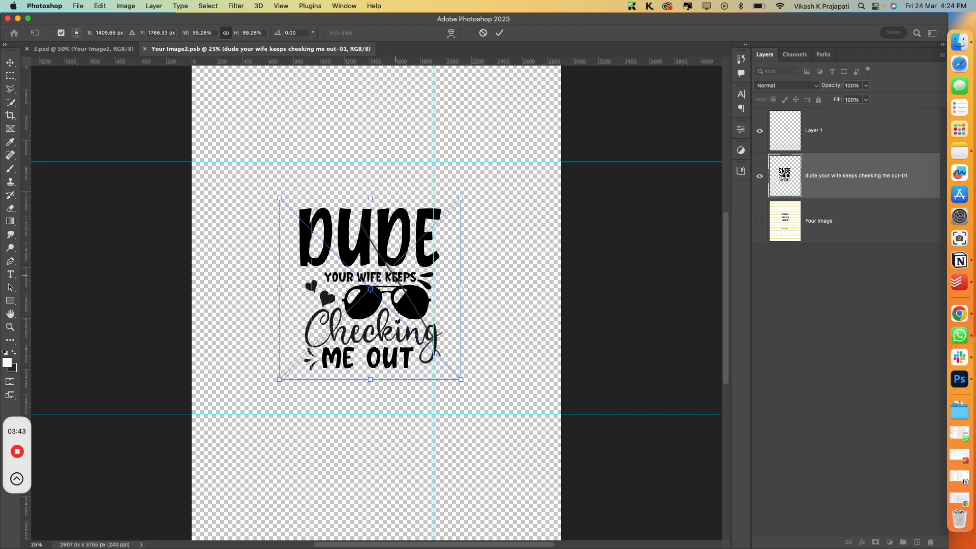
pyautogui.press('Return')
pyautogui.press('super+s')
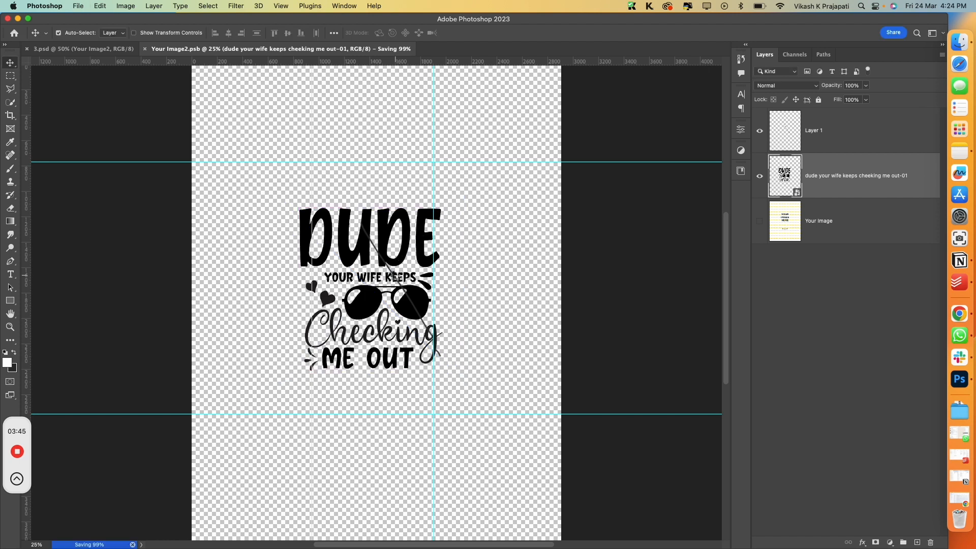
pyautogui.press('super+w')
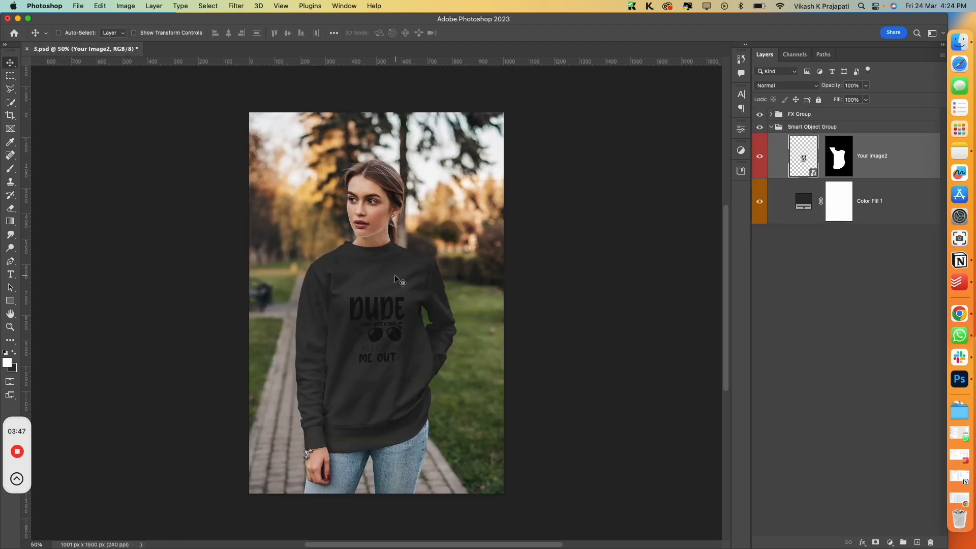
# Step: Add a Color Overlay effect to the "Your Image2" layer with the overlay colour set to white (#ffffff)
pyautogui.click(862, 542)
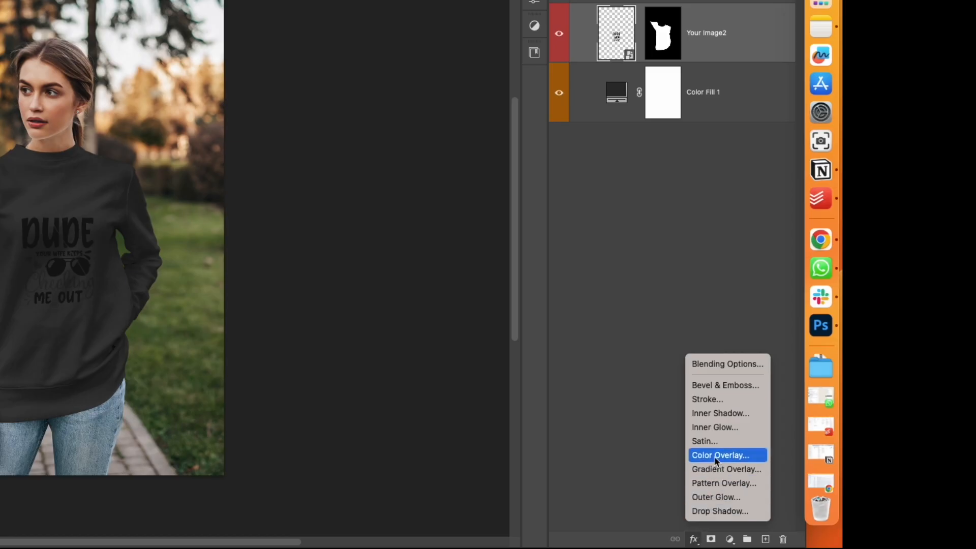
pyautogui.click(717, 457)
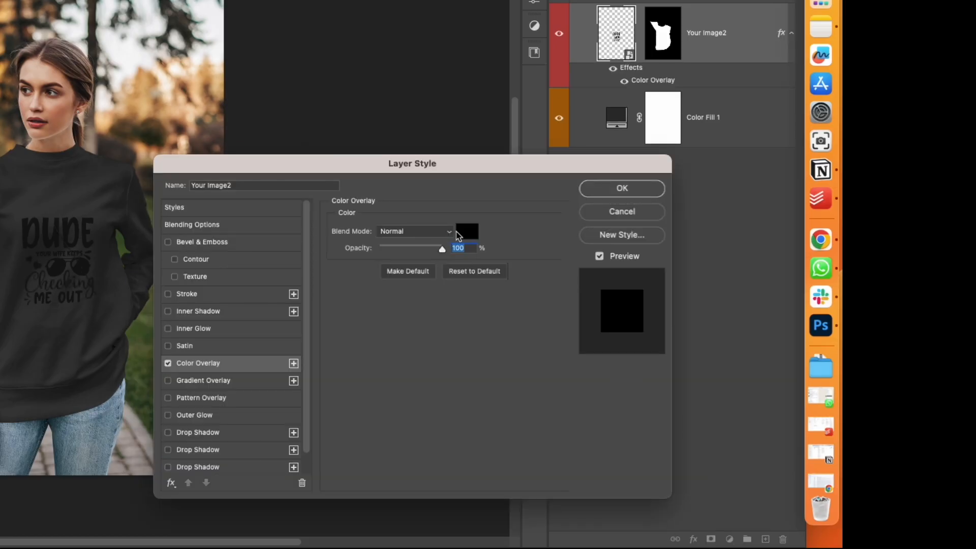
pyautogui.click(459, 234)
pyautogui.moveTo(321, 209); pyautogui.dragTo(147, 81)
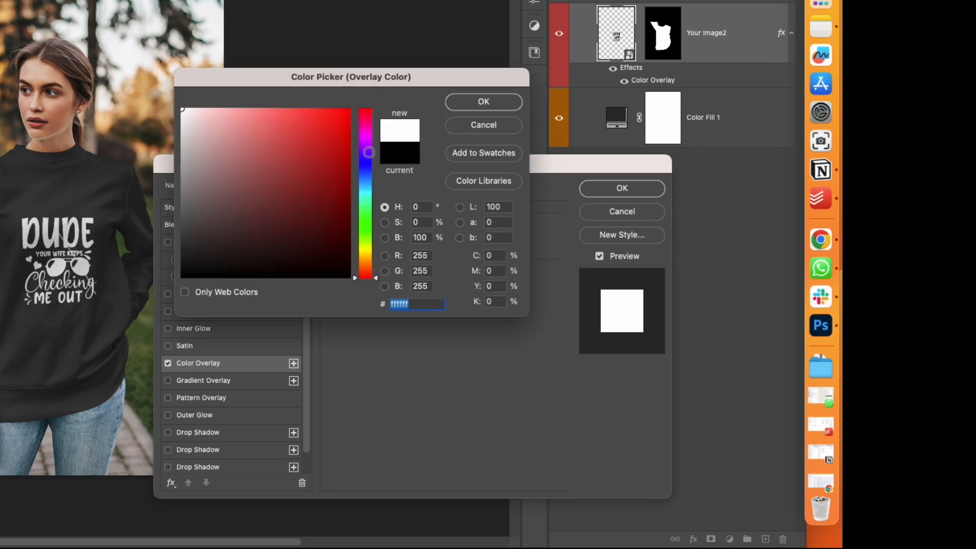
pyautogui.click(463, 105)
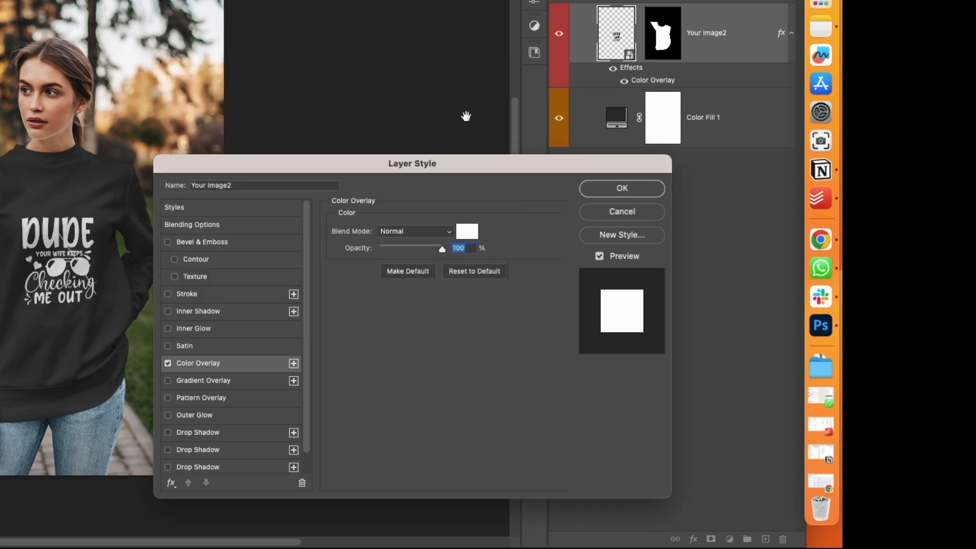
pyautogui.click(593, 192)
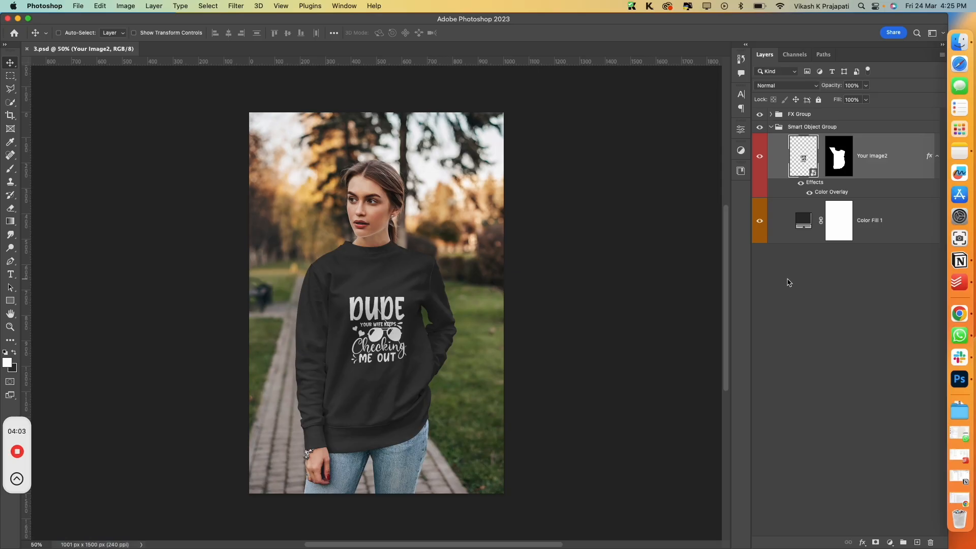
# Step: Save and close the 3.psd mockup and check both mockups in the Template folder
pyautogui.press('super+w')
pyautogui.hotkey('ctrl', 'Up')
pyautogui.click(285, 291)
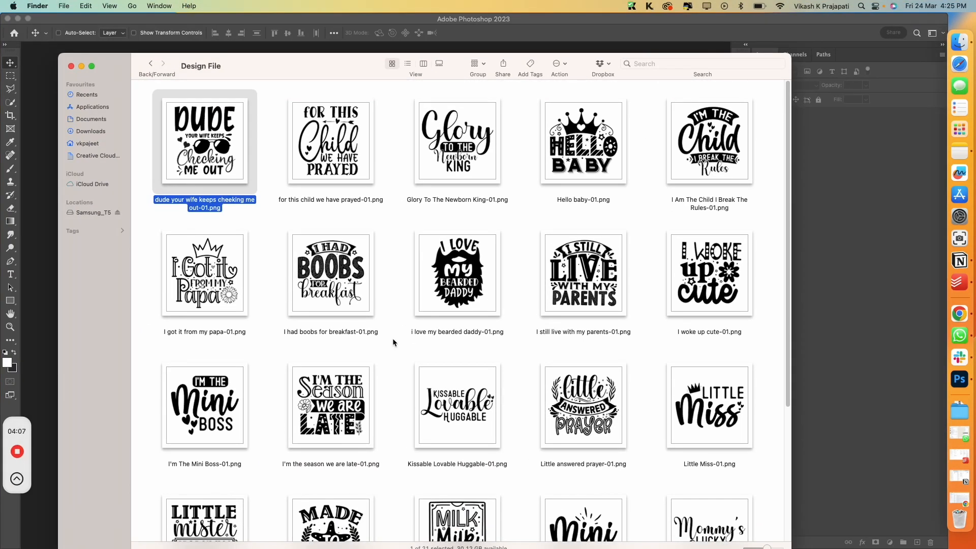
pyautogui.click(150, 63)
pyautogui.doubleClick(217, 122)
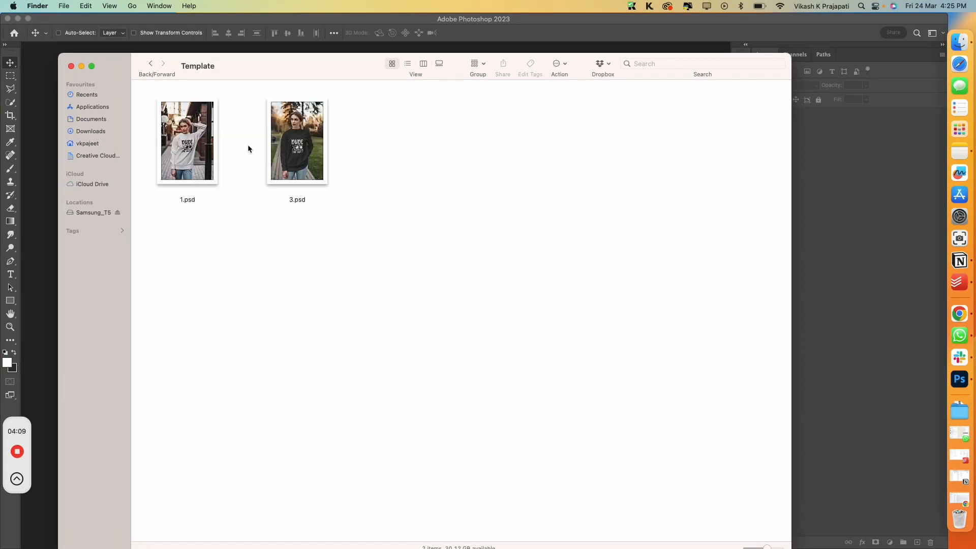
pyautogui.click(151, 63)
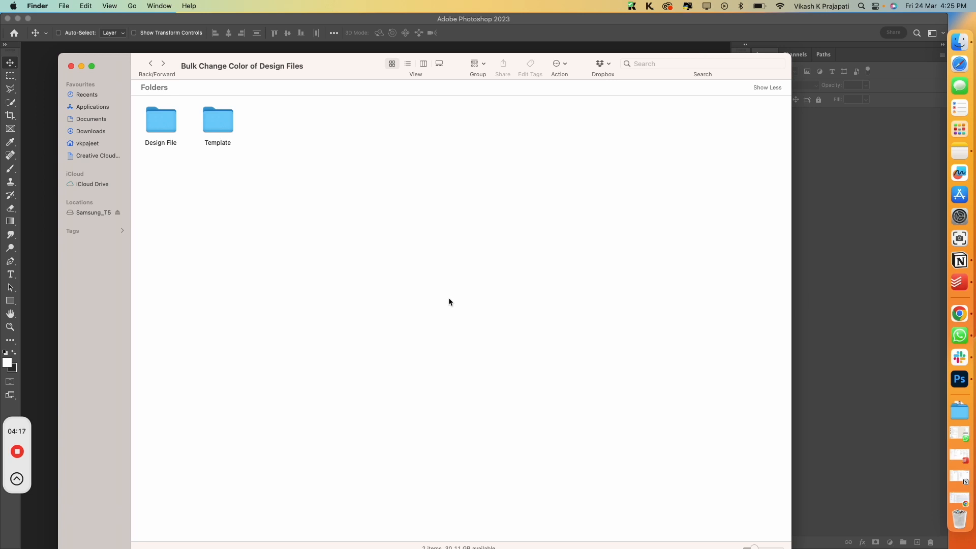
# Step: Return to Photoshop, open the Bulk Mockup plugin beside the Layers panel and show its main settings
pyautogui.click(823, 251)
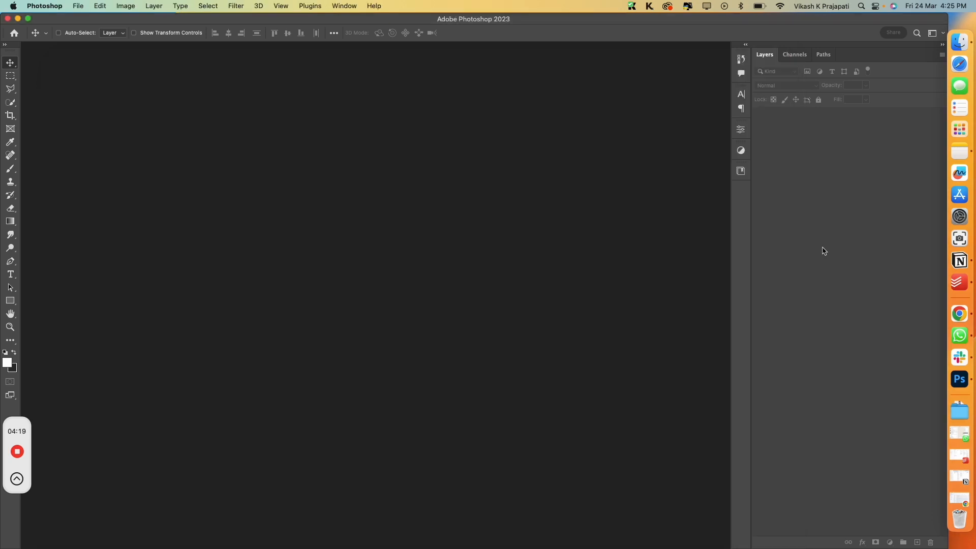
pyautogui.click(346, 6)
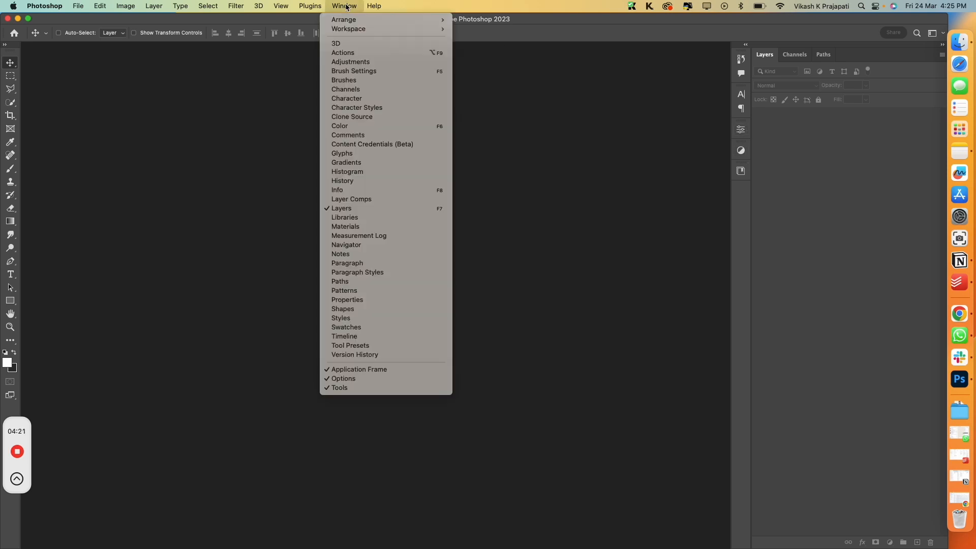
pyautogui.moveTo(321, 8)
pyautogui.moveTo(335, 56)
pyautogui.click(406, 56)
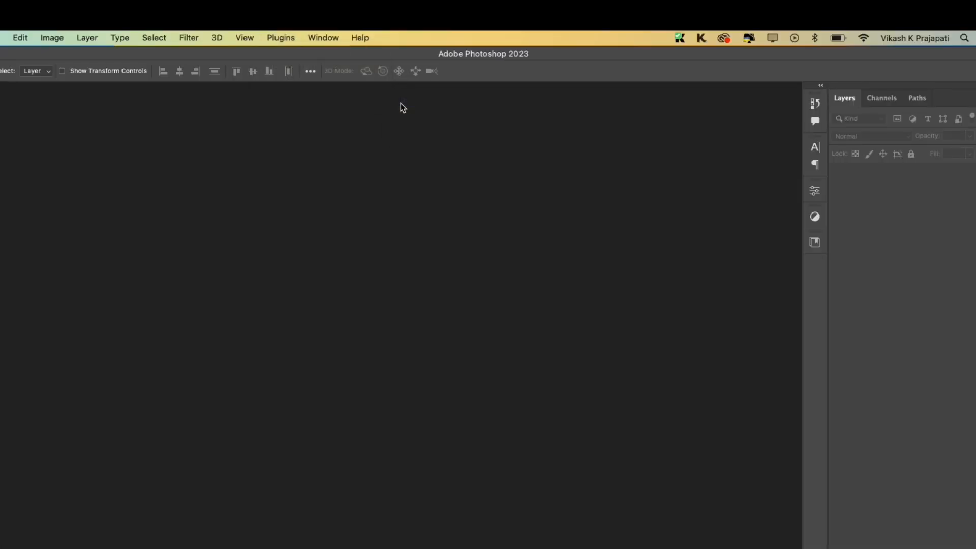
pyautogui.moveTo(201, 118); pyautogui.dragTo(701, 187)
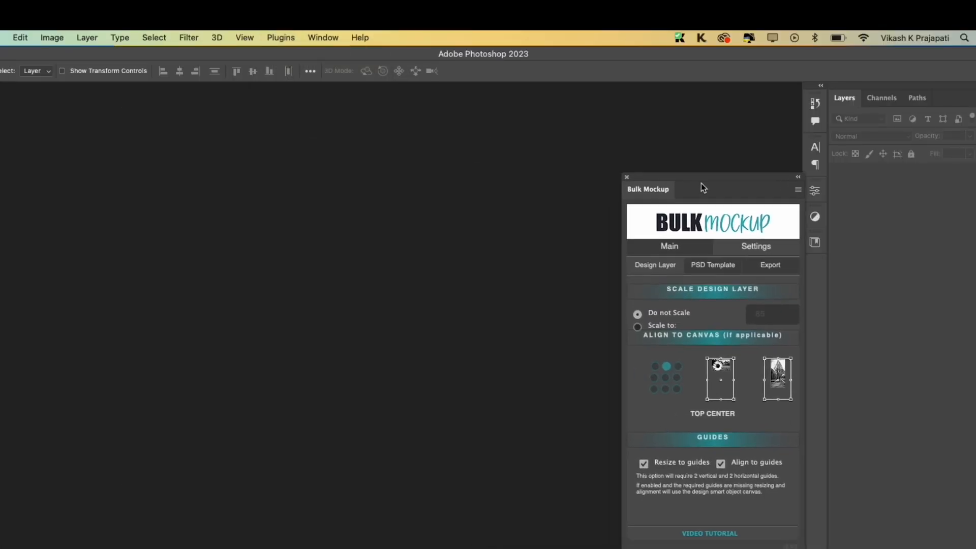
pyautogui.click(674, 249)
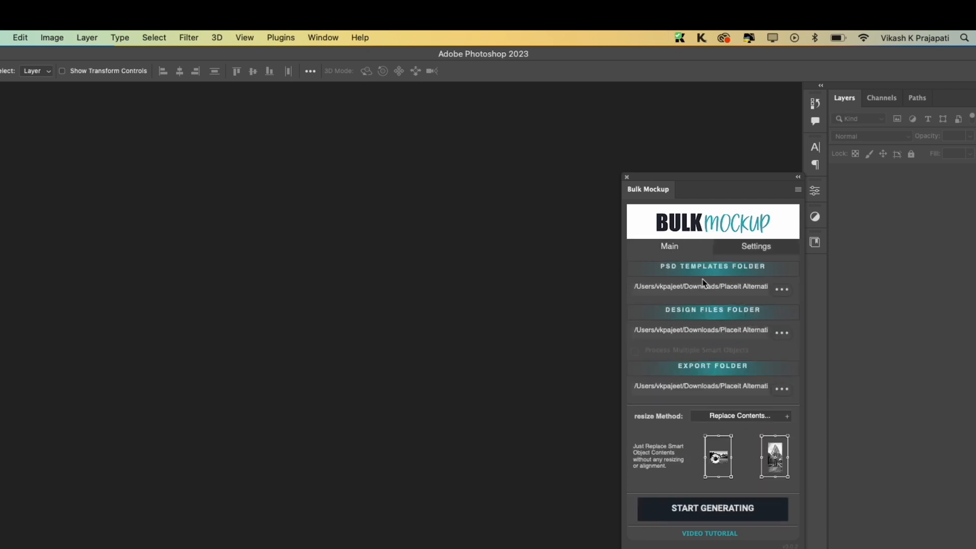
# Step: Set the PSD templates folder to the Template folder inside Downloads > Bulk Change Color of Design Files
pyautogui.click(781, 289)
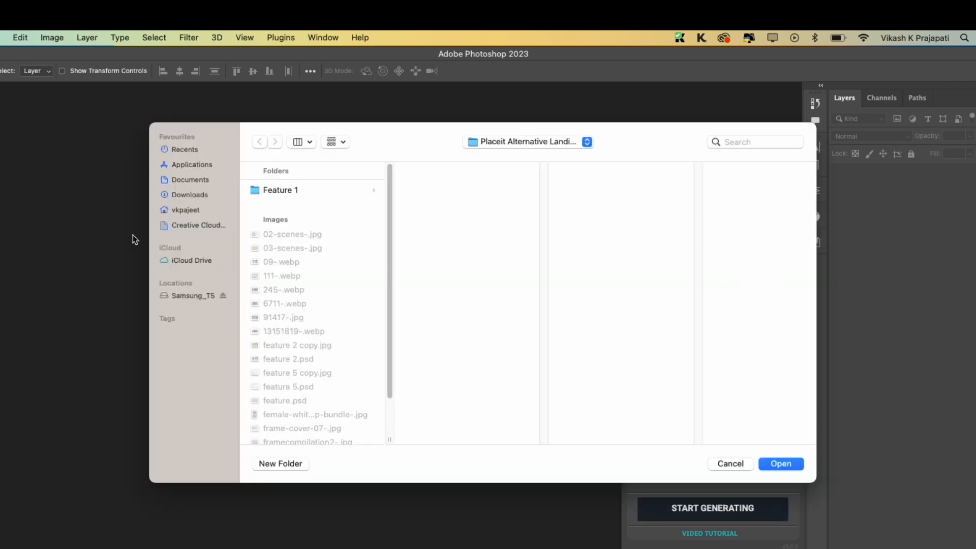
pyautogui.click(200, 196)
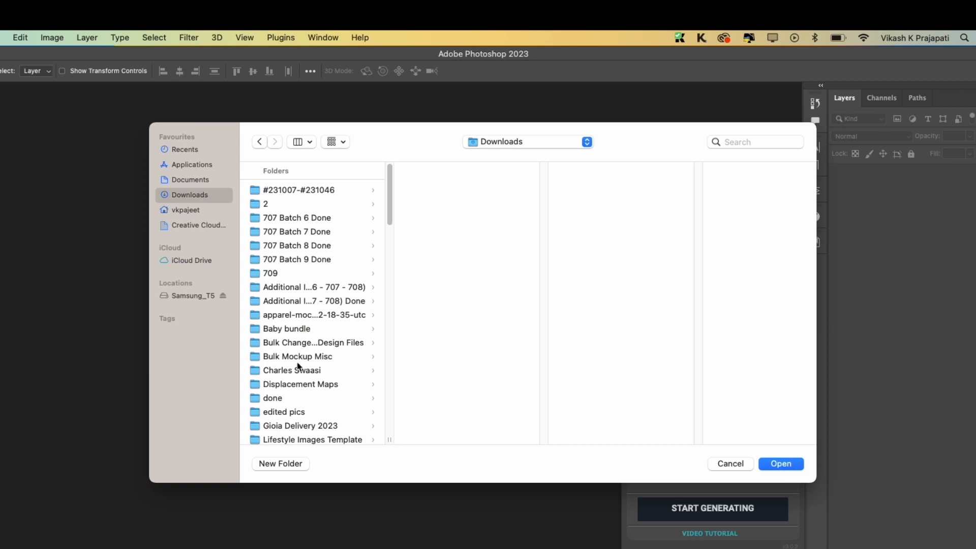
pyautogui.click(302, 343)
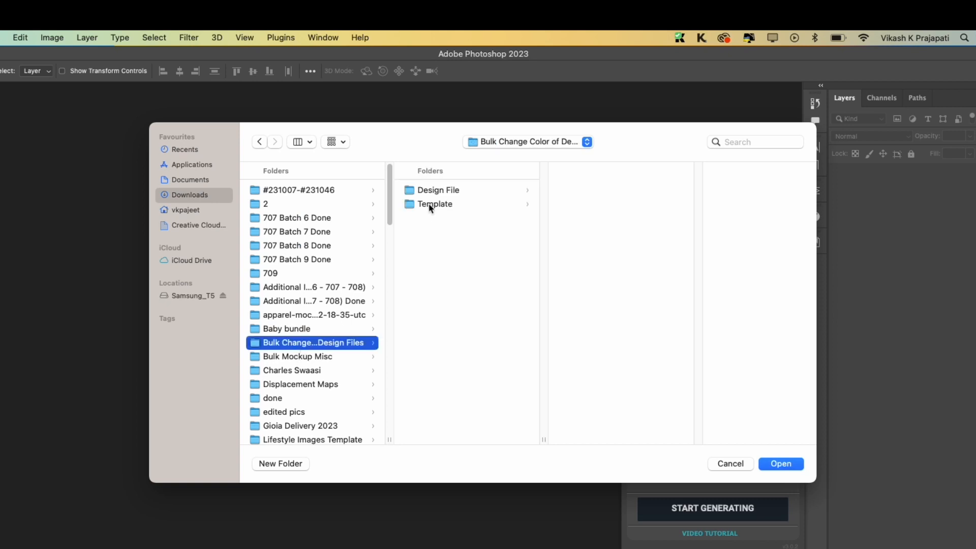
pyautogui.click(435, 208)
pyautogui.click(781, 464)
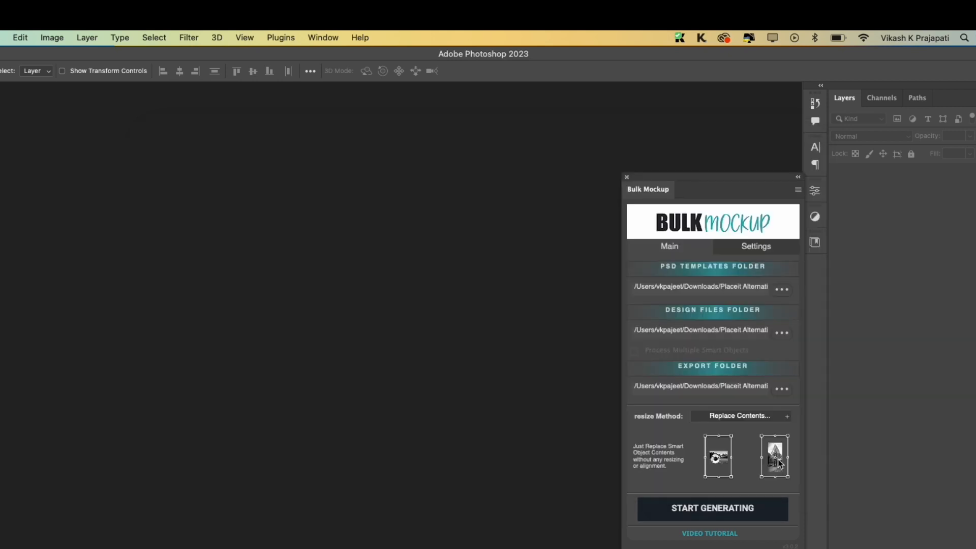
# Step: Set the design files folder to the Design File folder inside Bulk Change Color of Design Files
pyautogui.click(780, 336)
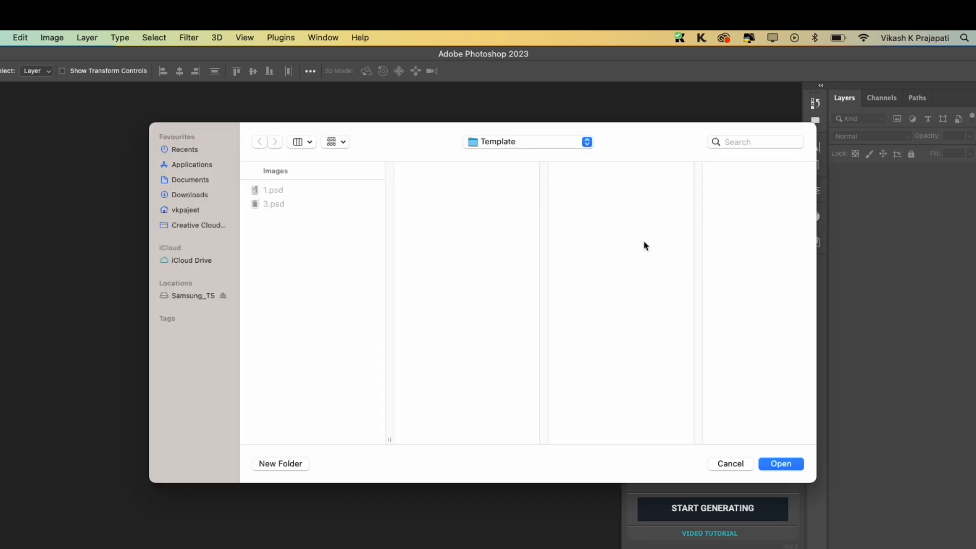
pyautogui.click(505, 143)
pyautogui.click(515, 157)
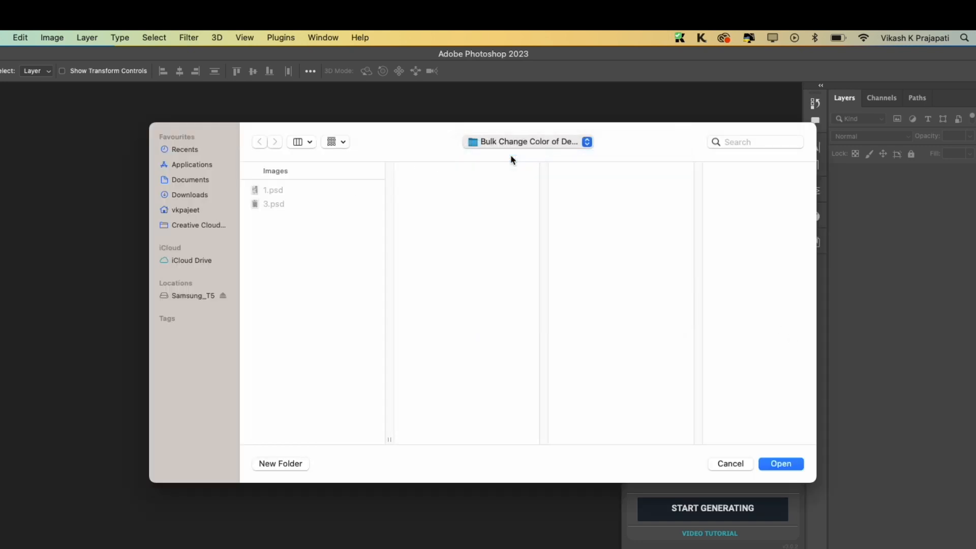
pyautogui.click(441, 205)
pyautogui.click(451, 191)
pyautogui.scroll(-2, 617, 313)
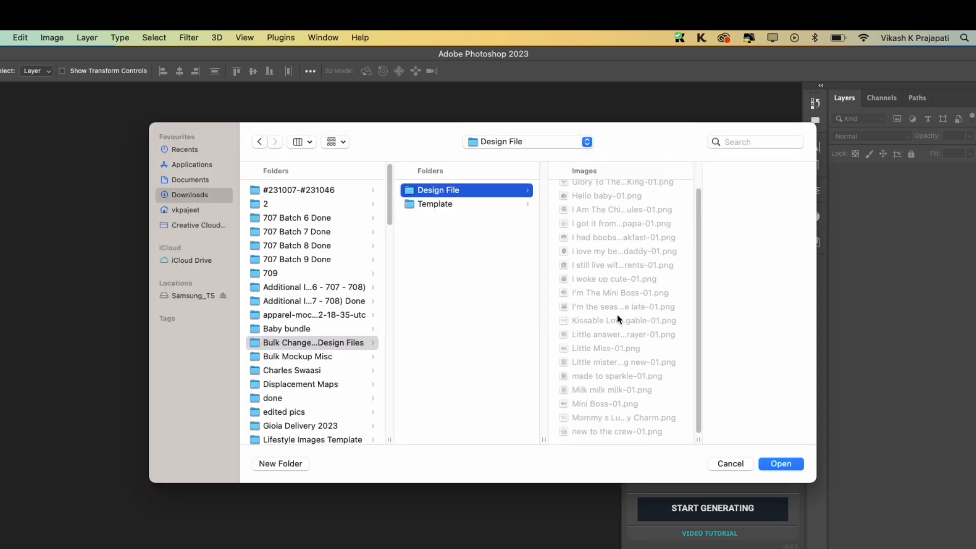
pyautogui.click(771, 462)
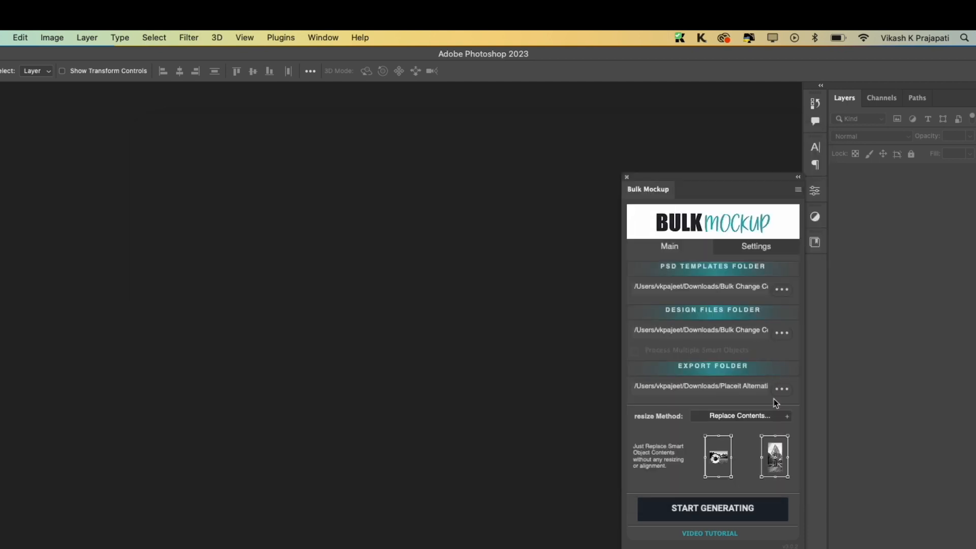
# Step: Create a folder named Export inside Bulk Change Color of Design Files and set it as the export folder
pyautogui.click(781, 389)
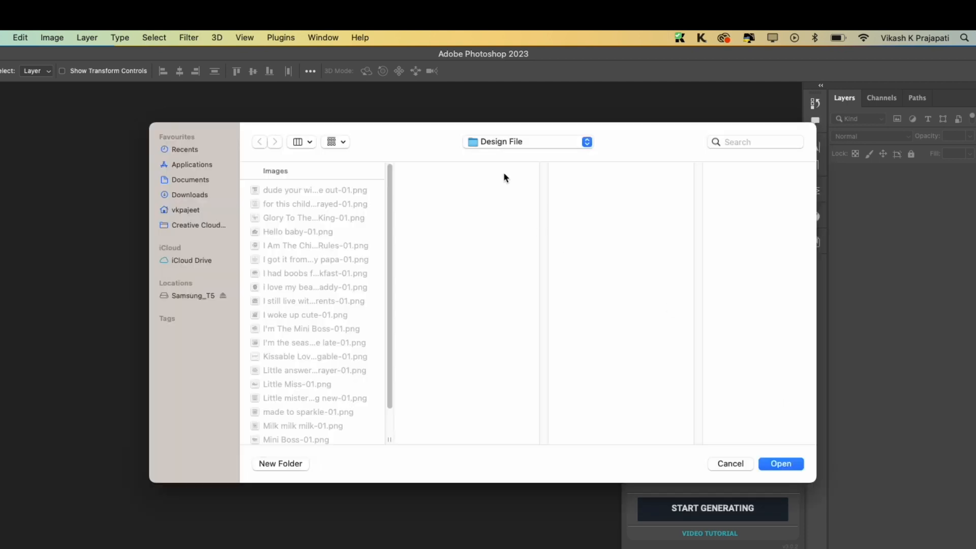
pyautogui.click(503, 141)
pyautogui.click(508, 155)
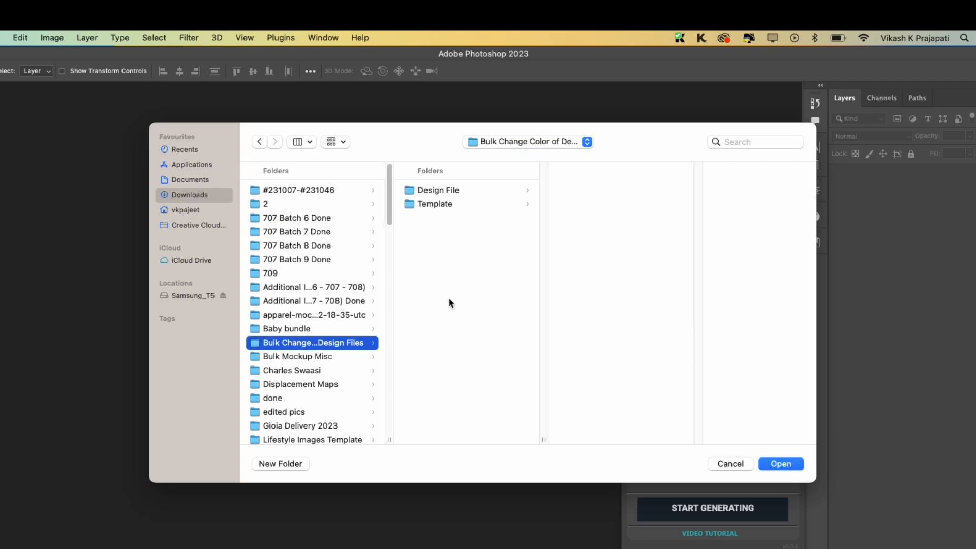
pyautogui.click(298, 464)
pyautogui.write('Exp')
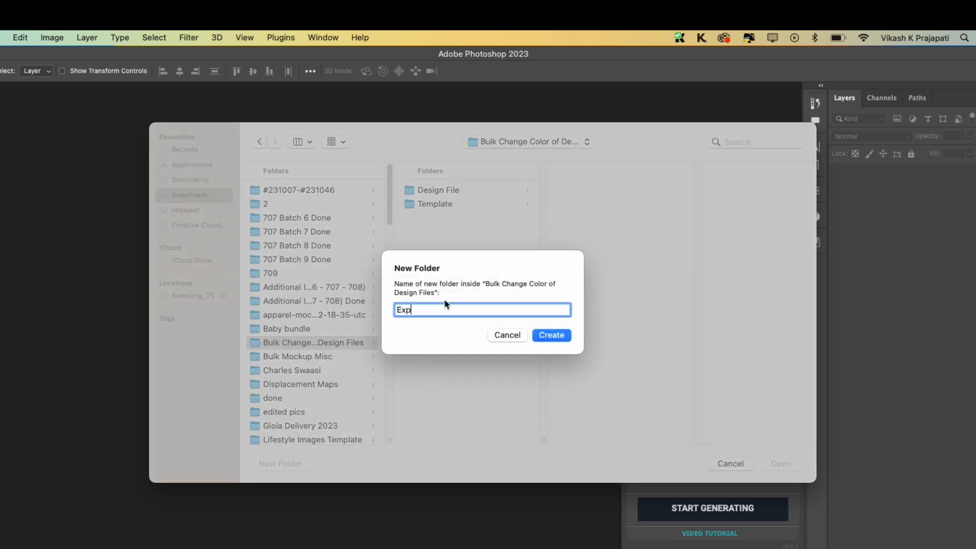
pyautogui.write('ort')
pyautogui.click(541, 335)
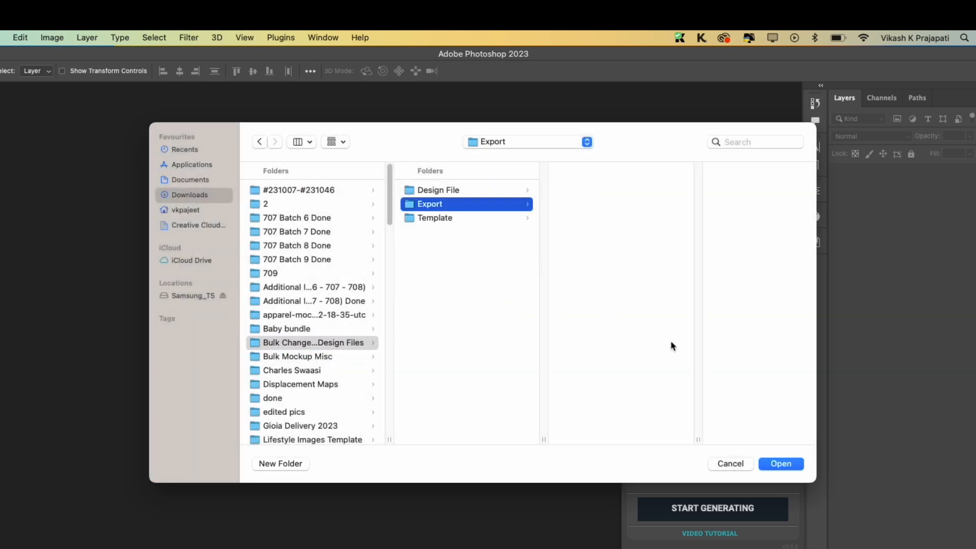
pyautogui.click(775, 465)
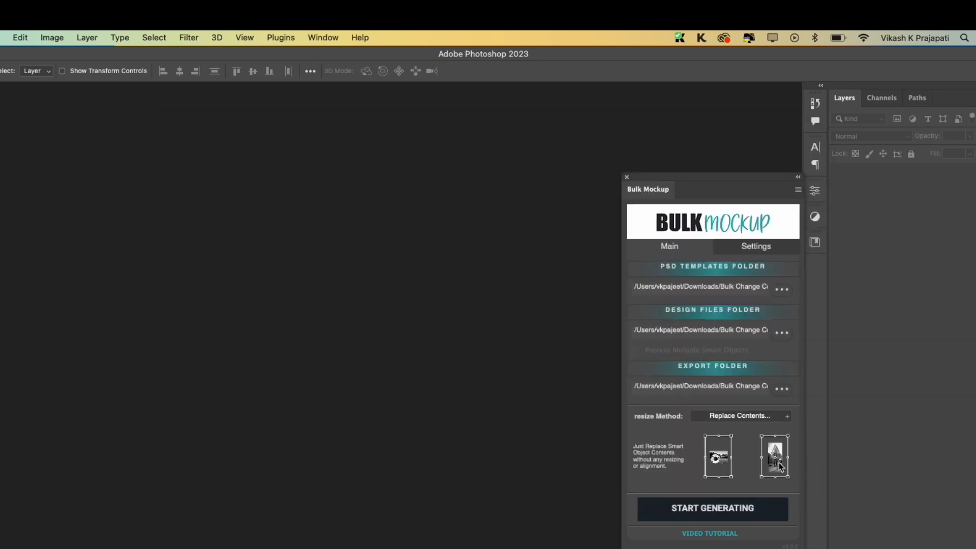
# Step: Generate the mockups with the Fit to canvas without cropping resize method and open the Export folder in Finder
pyautogui.click(715, 510)
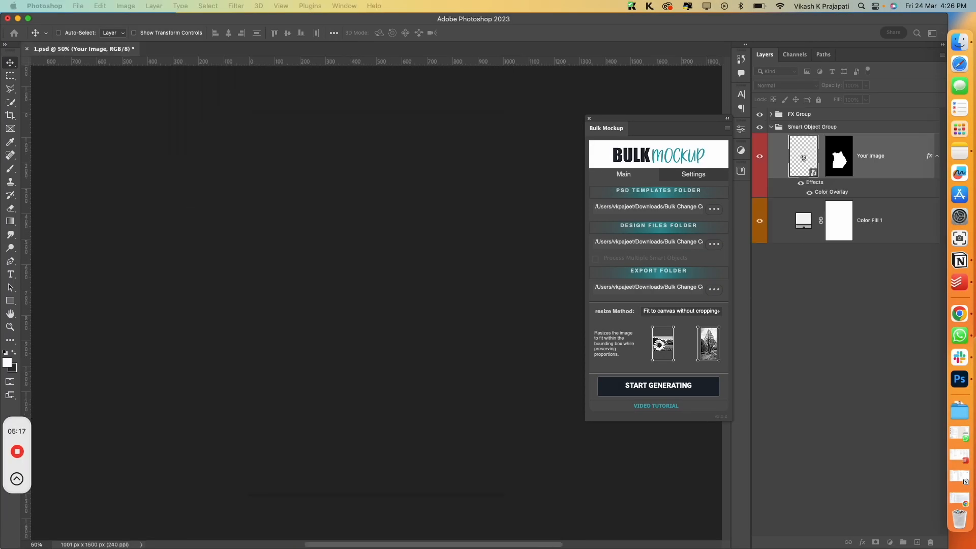
pyautogui.hotkey('ctrl', 'Up')
pyautogui.click(365, 249)
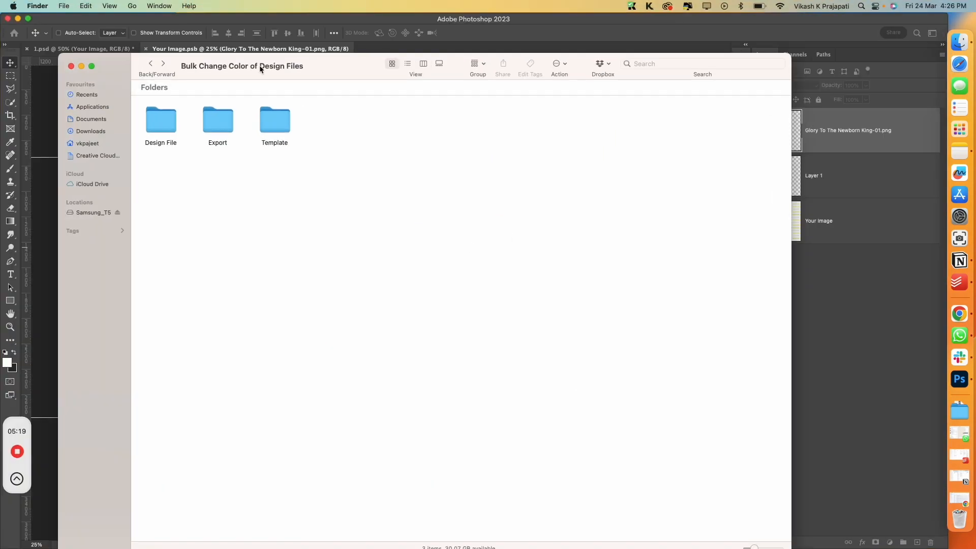
pyautogui.moveTo(298, 64); pyautogui.dragTo(567, 82)
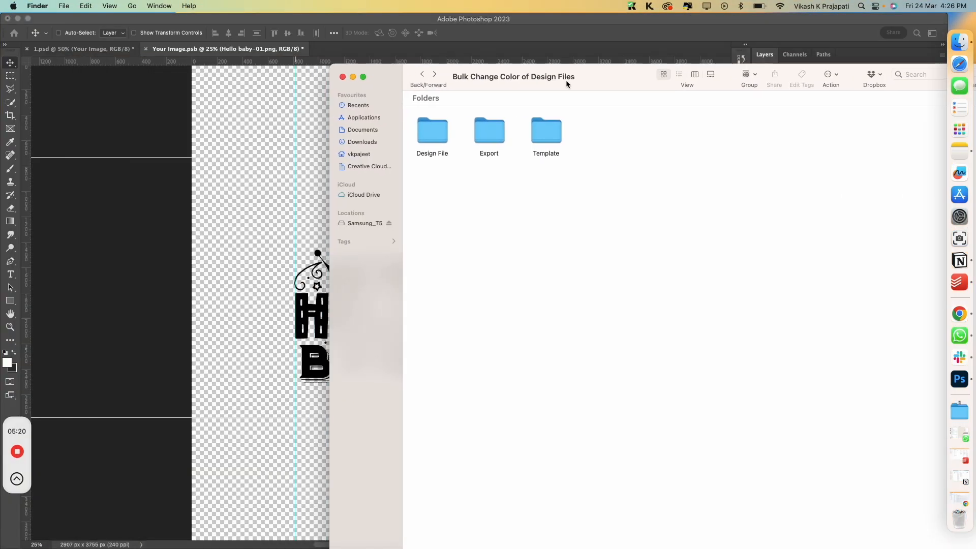
pyautogui.doubleClick(499, 132)
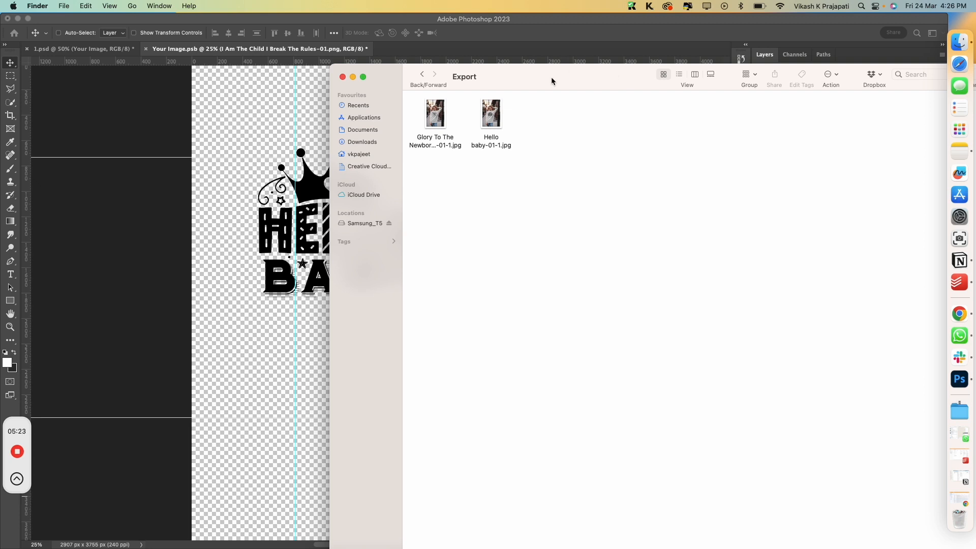
# Step: Enlarge the Export folder window and adjust its thumbnail size to check the first generated mockups
pyautogui.doubleClick(552, 81)
pyautogui.moveTo(828, 509); pyautogui.dragTo(849, 509)
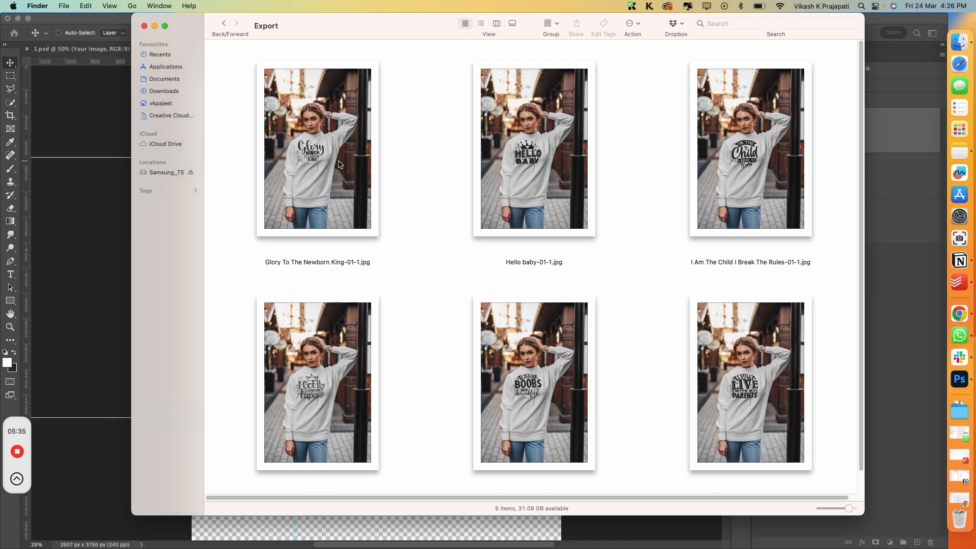
pyautogui.scroll(-5, 343, 254)
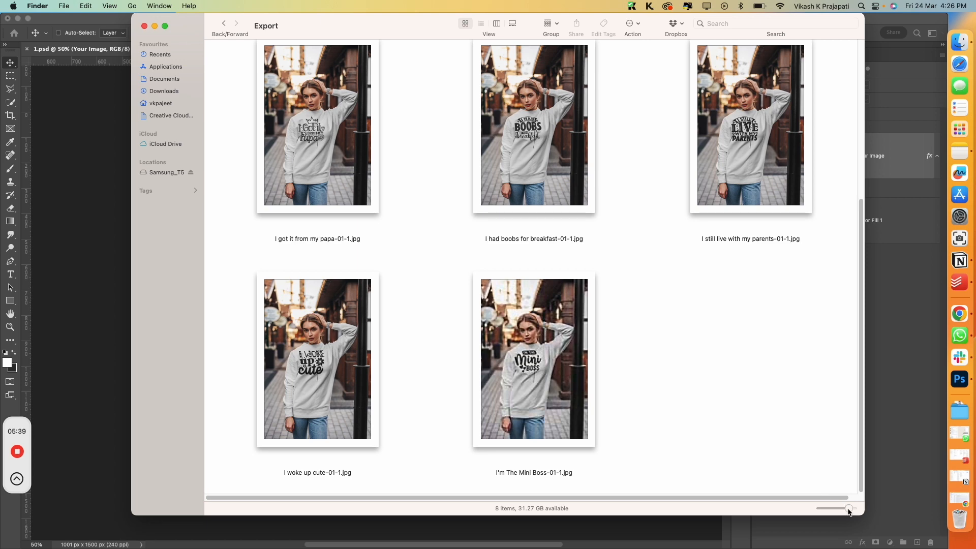
pyautogui.moveTo(849, 510); pyautogui.dragTo(839, 509)
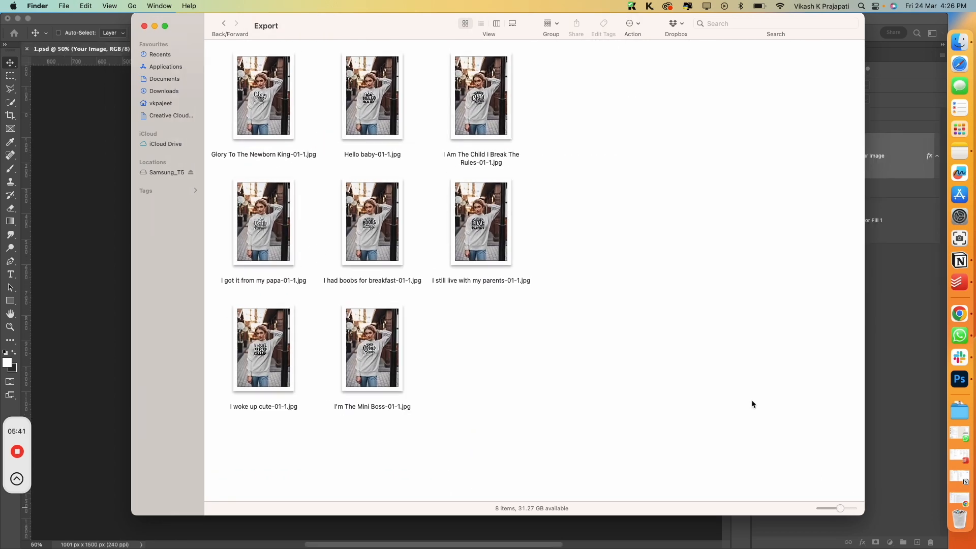
pyautogui.click(263, 96)
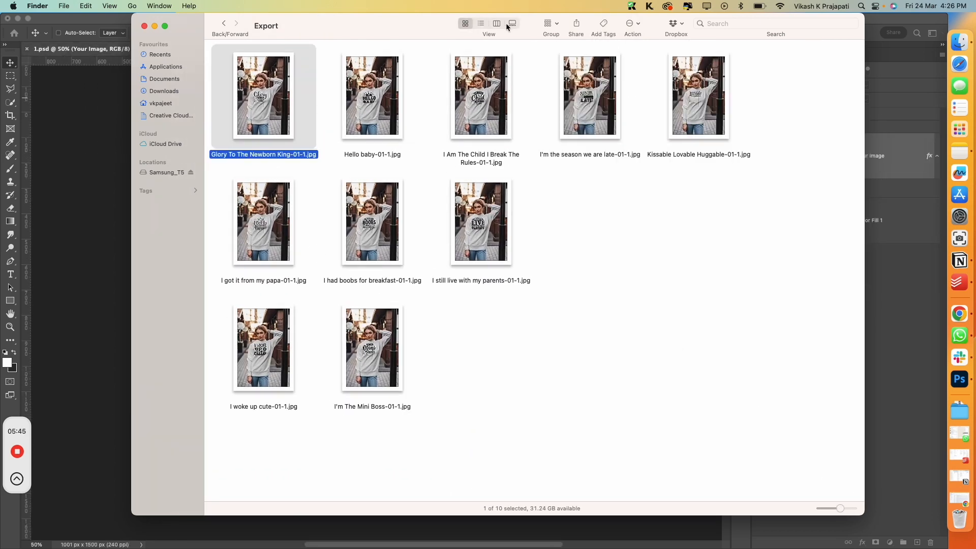
# Step: Show the Export folder in column view and preview the light sweatshirt mockups one after another
pyautogui.click(496, 23)
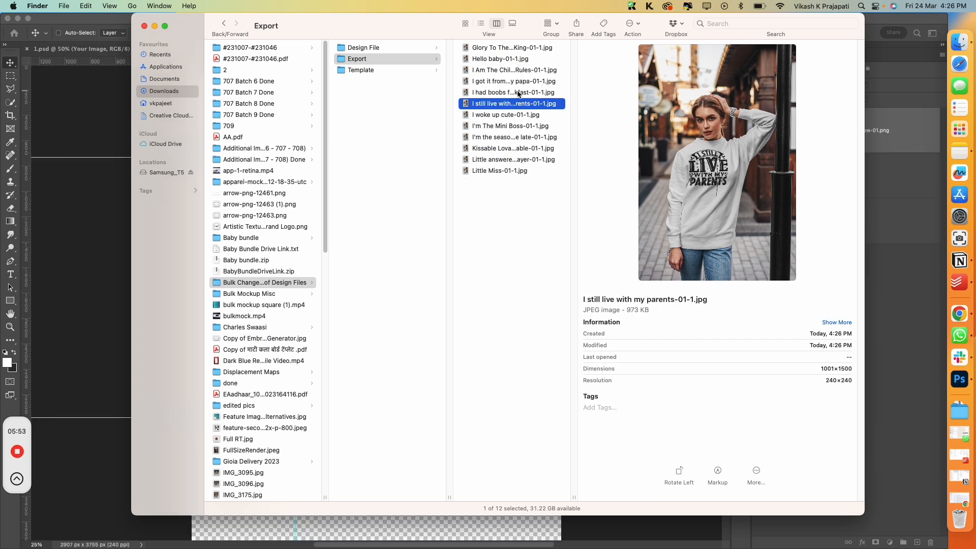
pyautogui.press('Down')
pyautogui.press('Down')
pyautogui.press('Down')
pyautogui.press('Down')
pyautogui.press('Down')
pyautogui.press('Down')
pyautogui.press('Down')
pyautogui.press('Down')
pyautogui.press('Down')
pyautogui.press('Down')
pyautogui.press('Down')
pyautogui.press('Down')
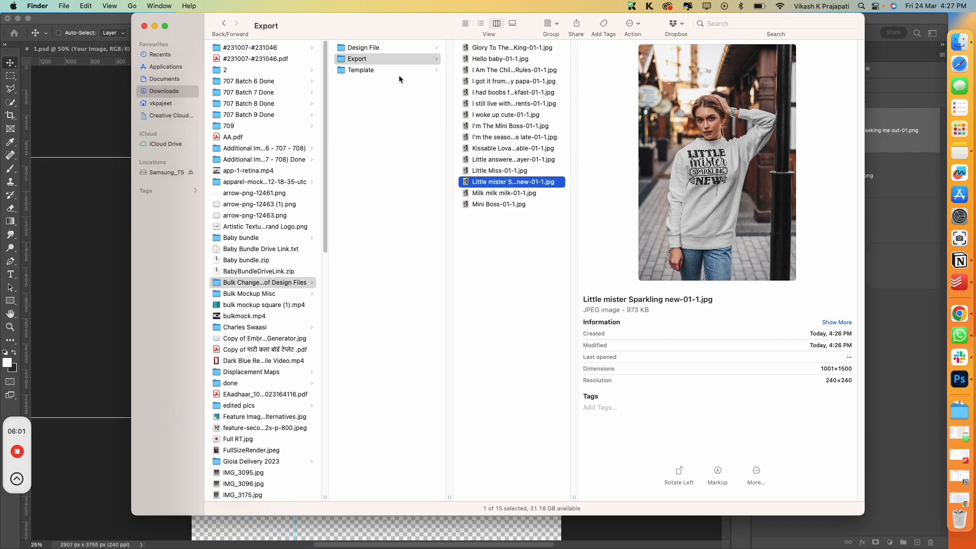
# Step: Show the Export folder as icons again and look through the newly generated mockups
pyautogui.click(465, 24)
pyautogui.click(781, 359)
pyautogui.scroll(-2, 781, 358)
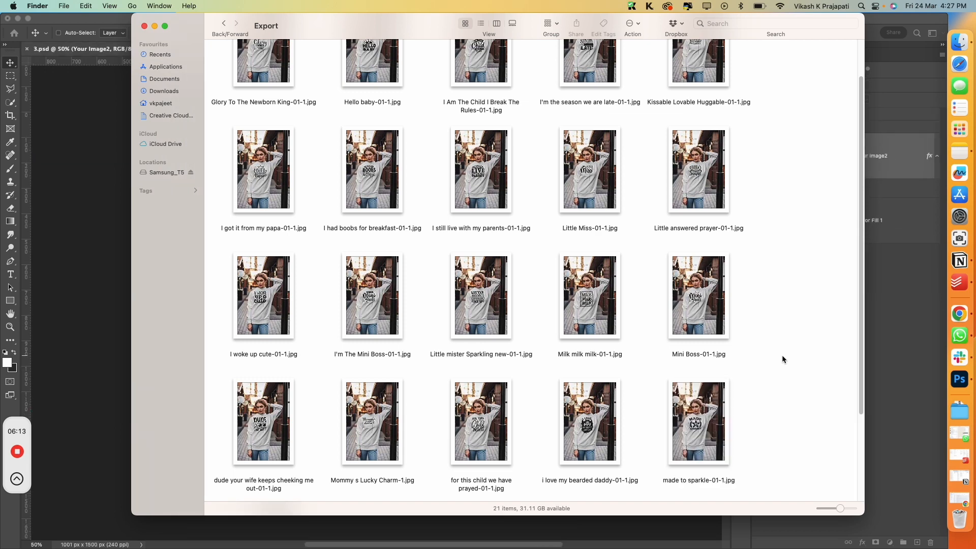
pyautogui.scroll(-3, 781, 359)
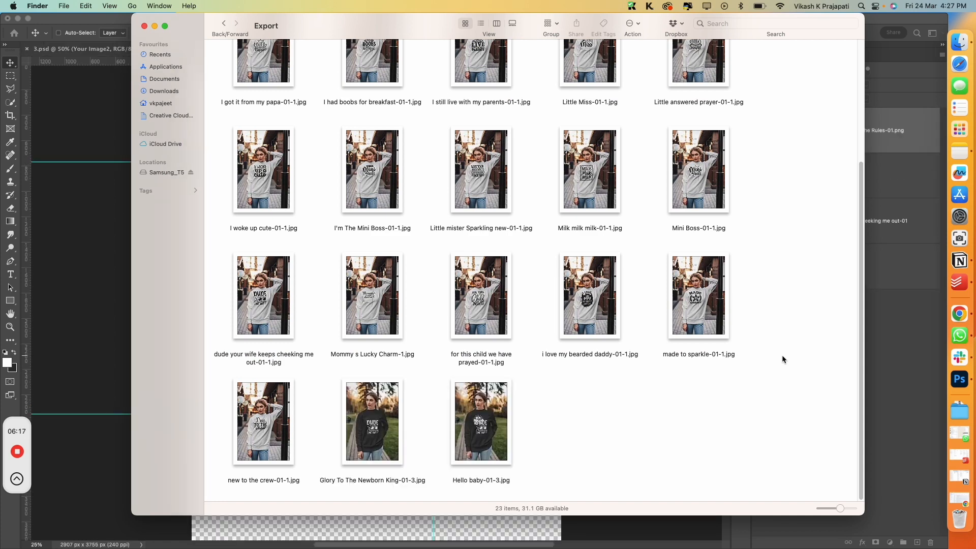
# Step: Open Glory To The Newborn King-01-3.jpg to inspect the dark sweatshirt mockup, close it and return to the Export folder
pyautogui.click(376, 423)
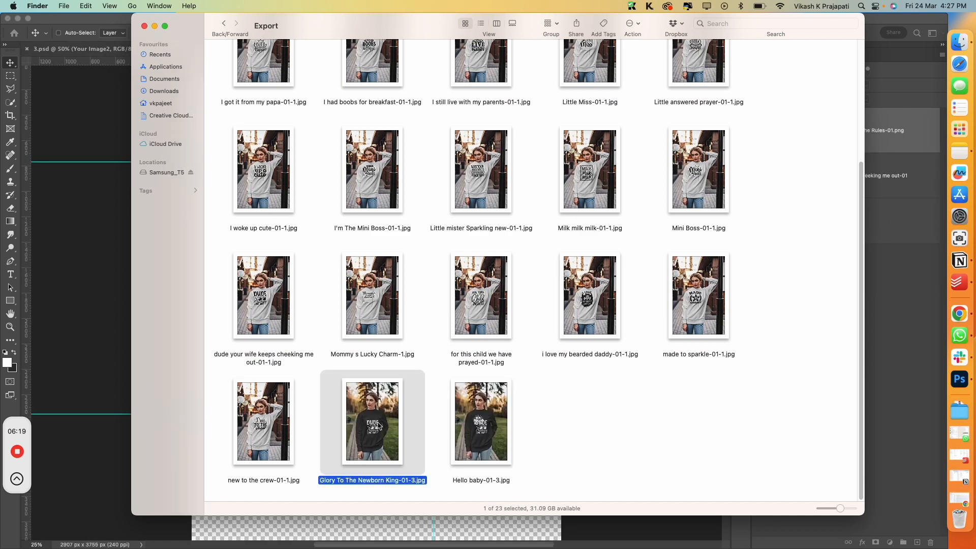
pyautogui.doubleClick(377, 423)
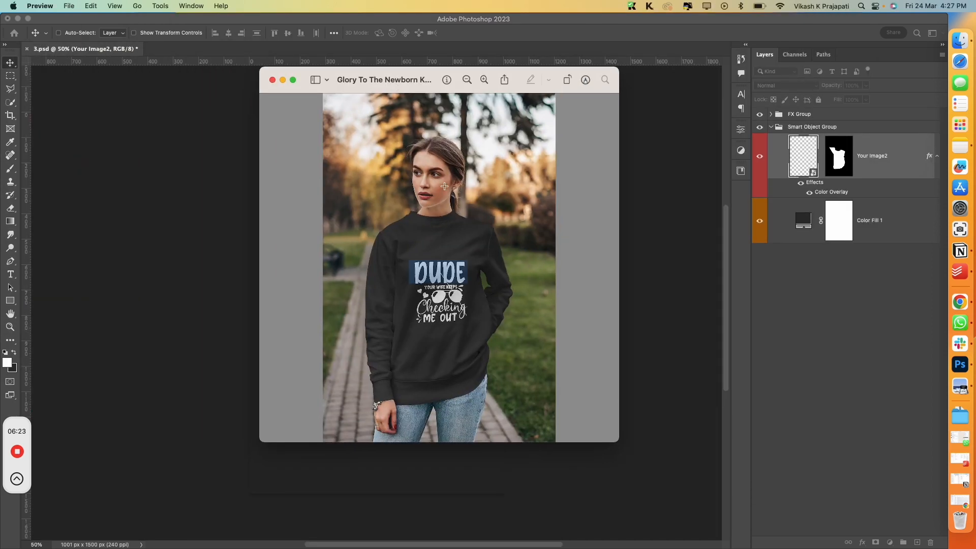
pyautogui.click(272, 83)
pyautogui.hotkey('ctrl', 'Up')
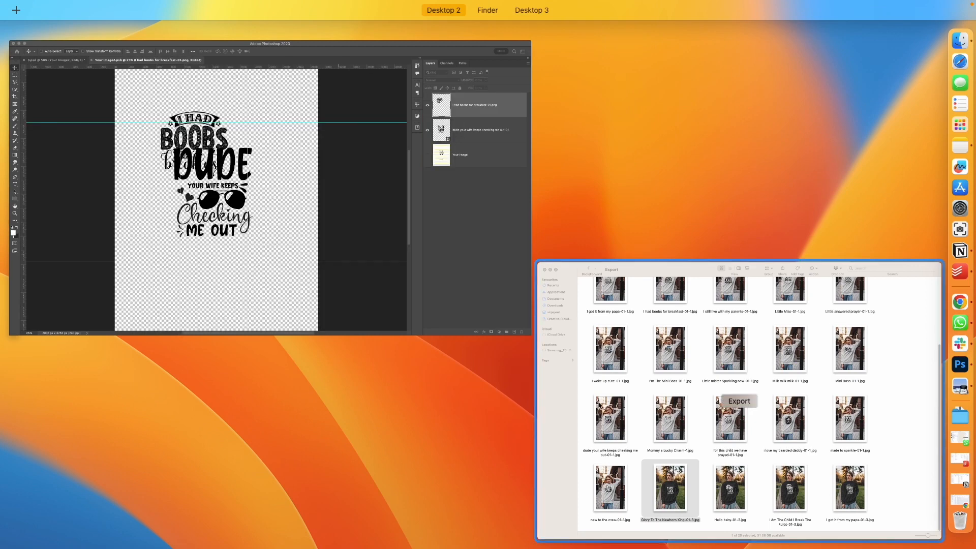
pyautogui.click(634, 388)
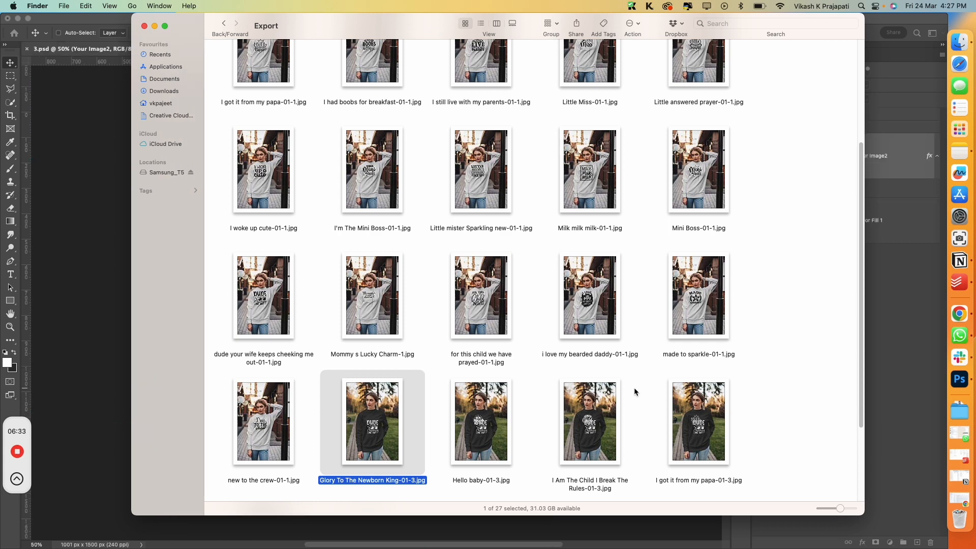
# Step: Look through the Export folder's dark sweatshirt mockups as they are generated, and return to the start of the list
pyautogui.scroll(-3, 633, 388)
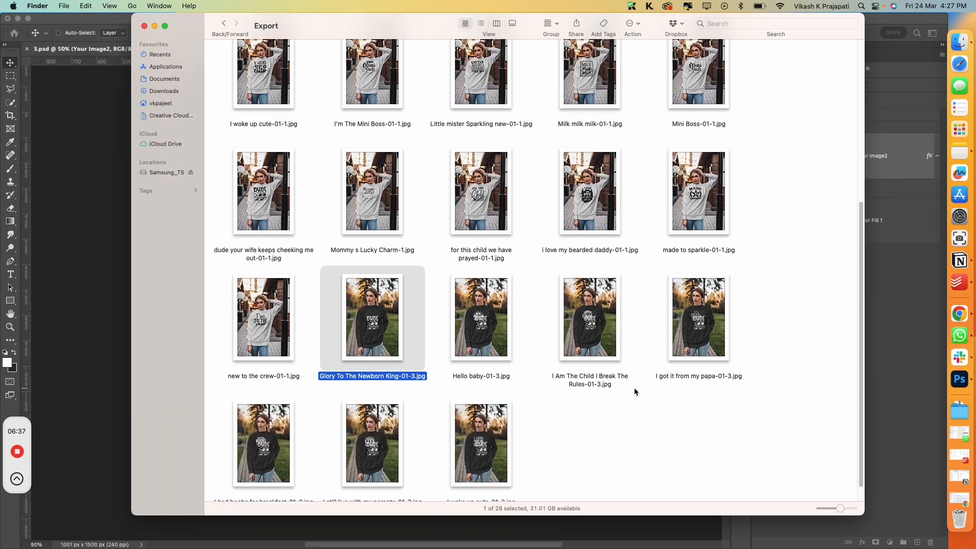
pyautogui.scroll(-1, 634, 389)
pyautogui.click(648, 411)
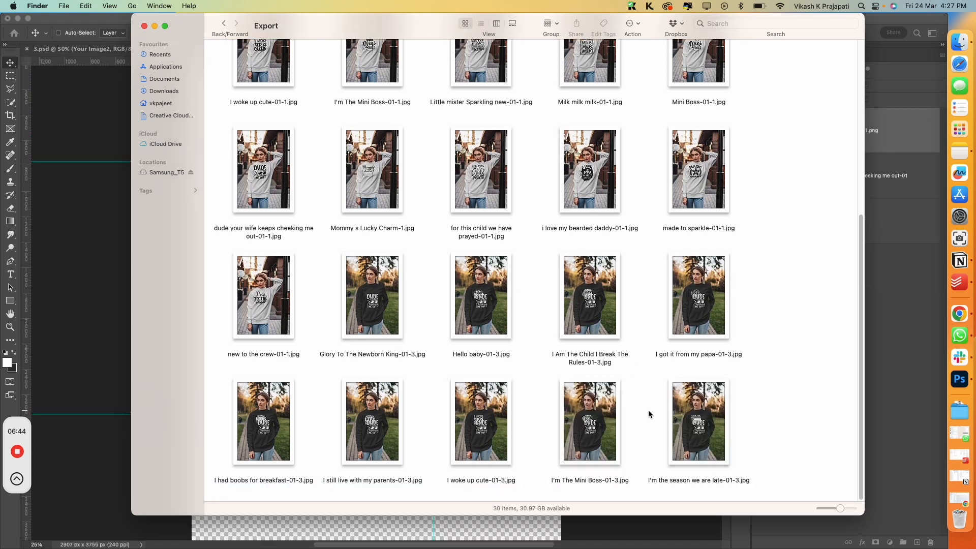
pyautogui.scroll(-5, 643, 442)
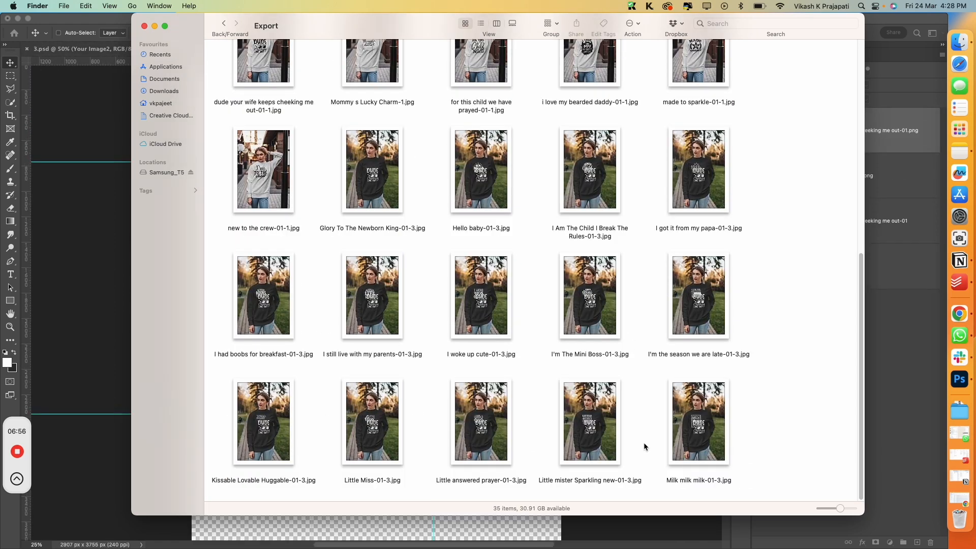
pyautogui.scroll(-5, 643, 442)
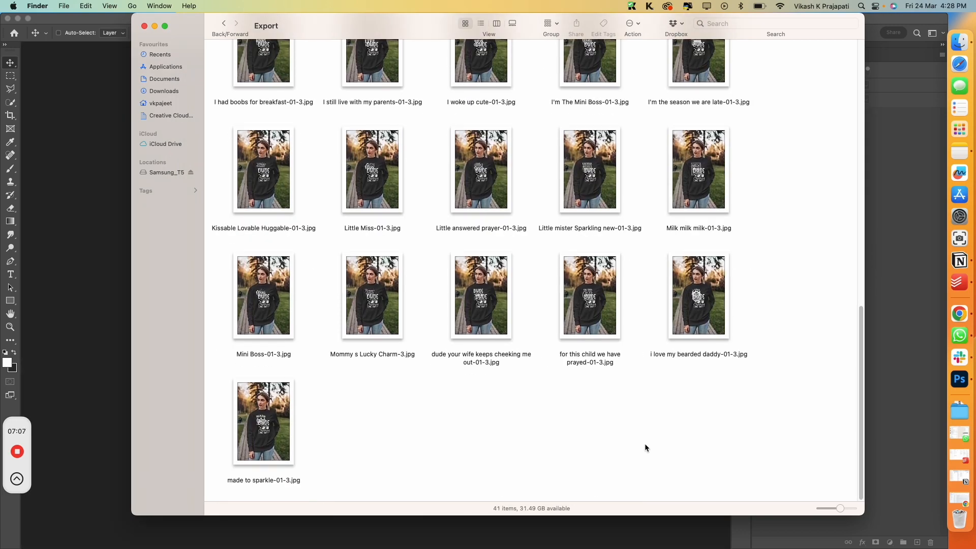
pyautogui.scroll(15, 644, 444)
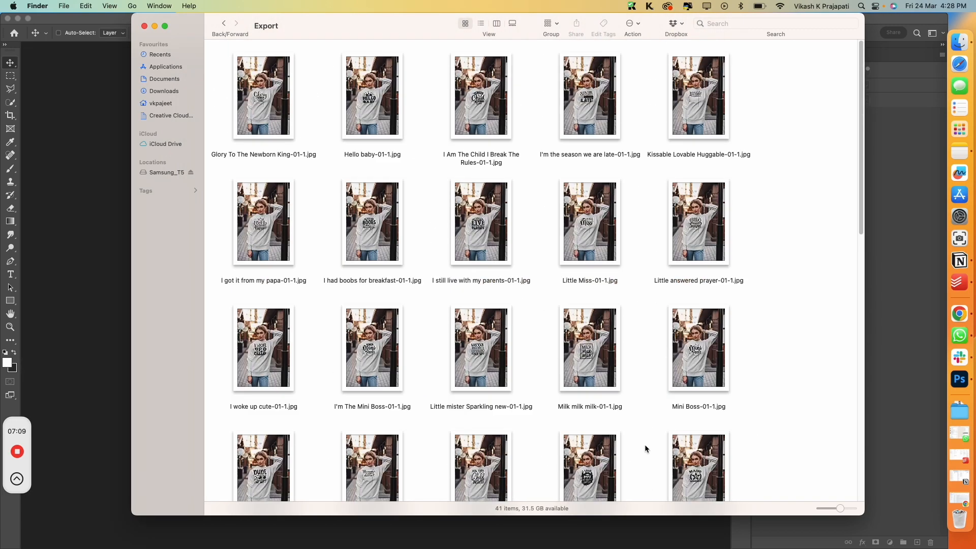
# Step: Preview the finished exports in column view, comparing the light and dark sweatshirt versions through I woke up cute-01-3.jpg
pyautogui.click(556, 24)
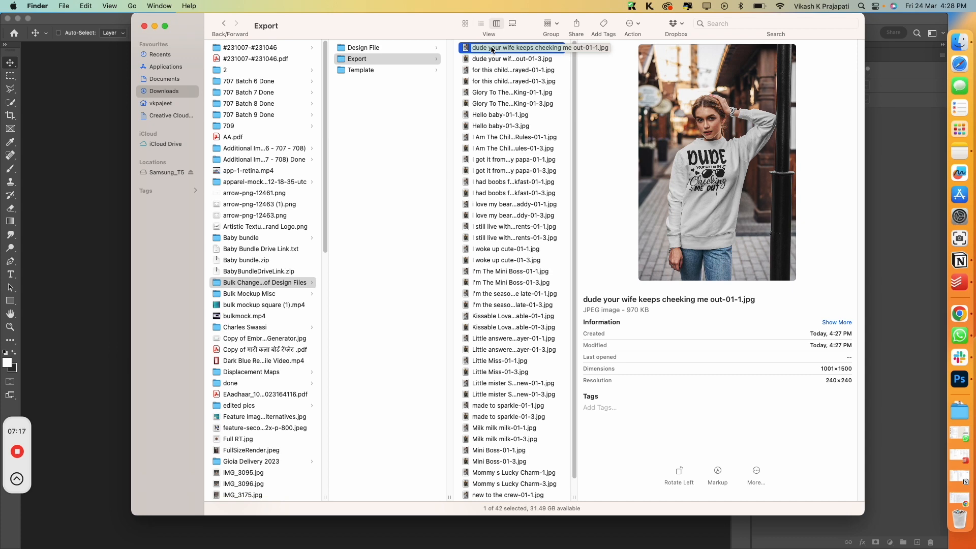
pyautogui.press('Down')
pyautogui.press('Down')
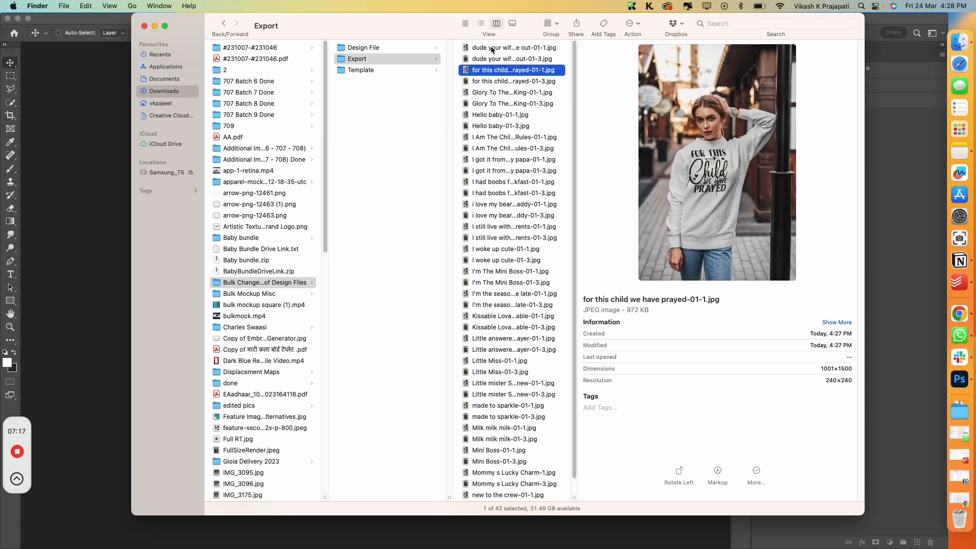
pyautogui.press('Up')
pyautogui.press('Down')
pyautogui.press('Down')
pyautogui.press('Down')
pyautogui.press('Down')
pyautogui.press('Down')
pyautogui.press('Down')
pyautogui.press('Down')
pyautogui.press('Down')
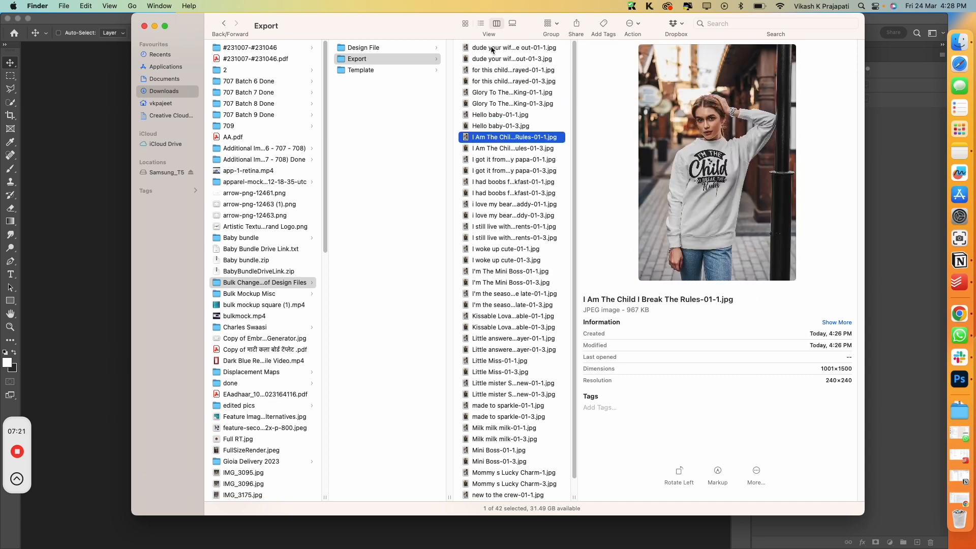
pyautogui.click(568, 260)
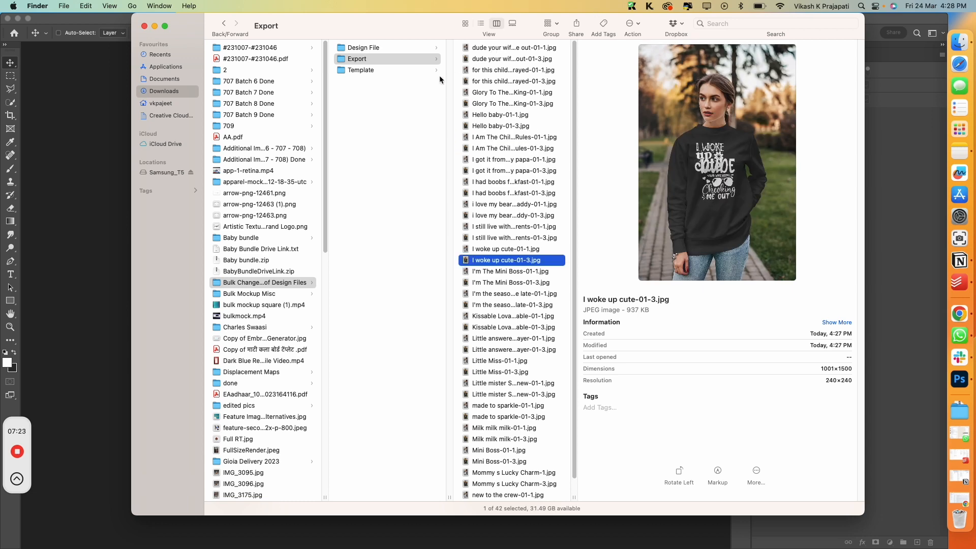
# Step: Open the Design File folder in icon view and look through the black PNG designs
pyautogui.click(362, 57)
pyautogui.click(361, 50)
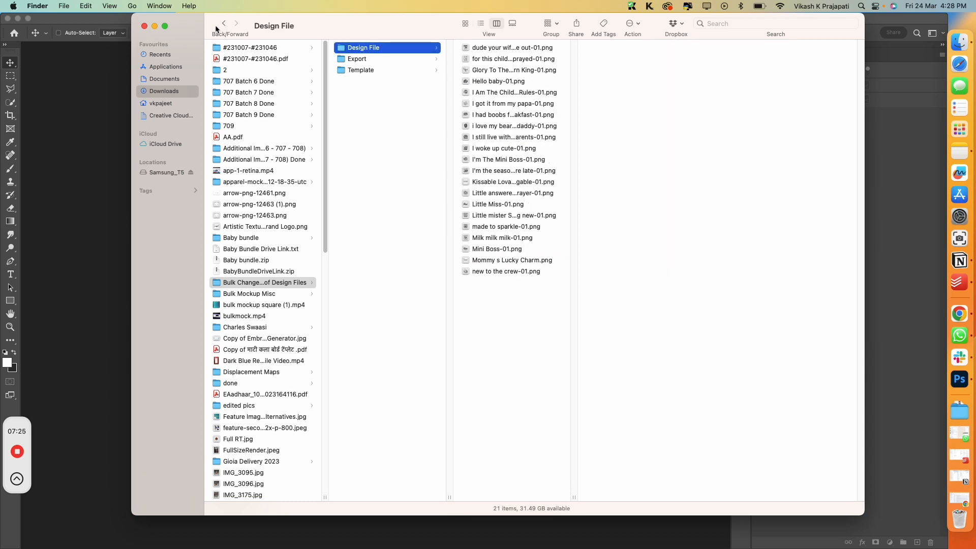
pyautogui.click(466, 23)
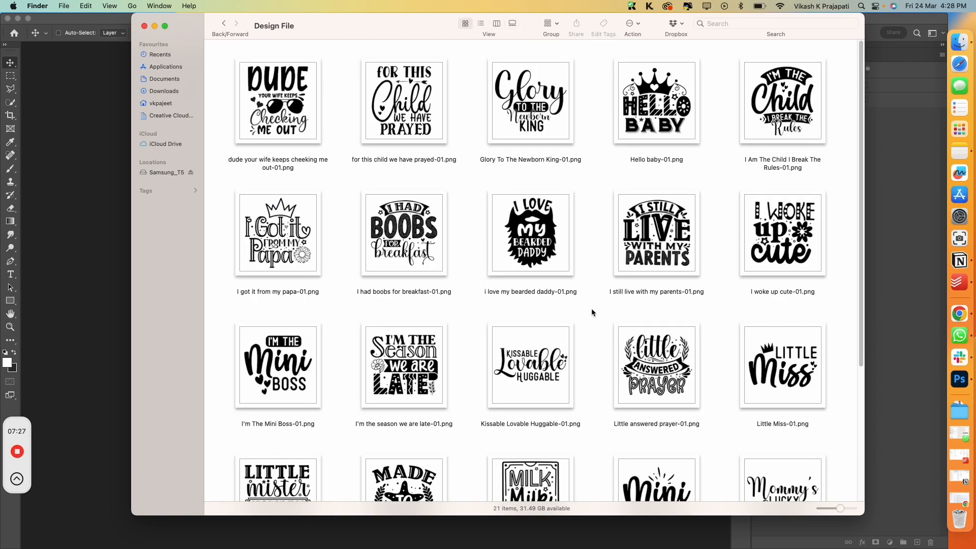
pyautogui.scroll(-5, 590, 308)
pyautogui.scroll(5, 595, 358)
# Step: Open dude your wife keeps cheeking me out-01.png in Photoshop, close the Bulk Mockup panel and fit the design to the screen
pyautogui.moveTo(316, 29); pyautogui.dragTo(215, 135)
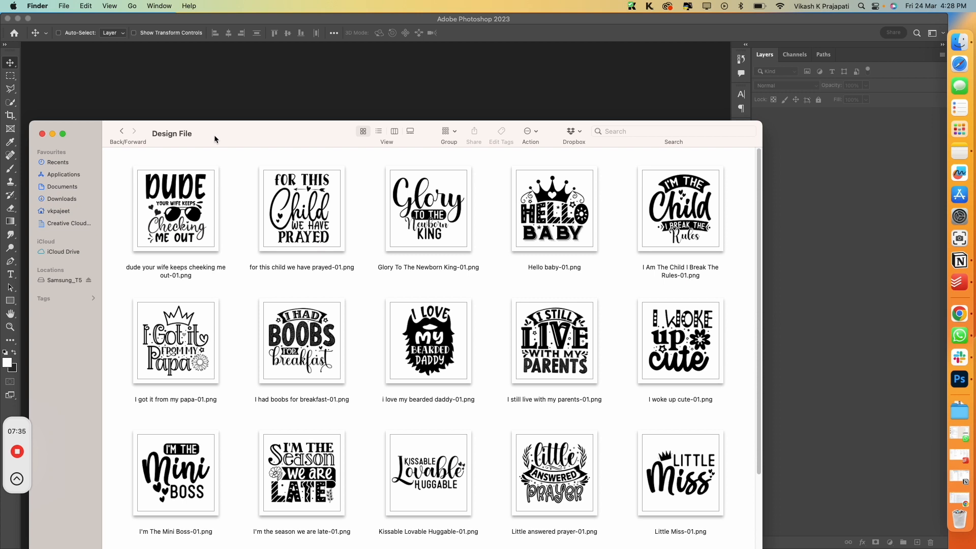
pyautogui.moveTo(189, 225); pyautogui.dragTo(298, 108)
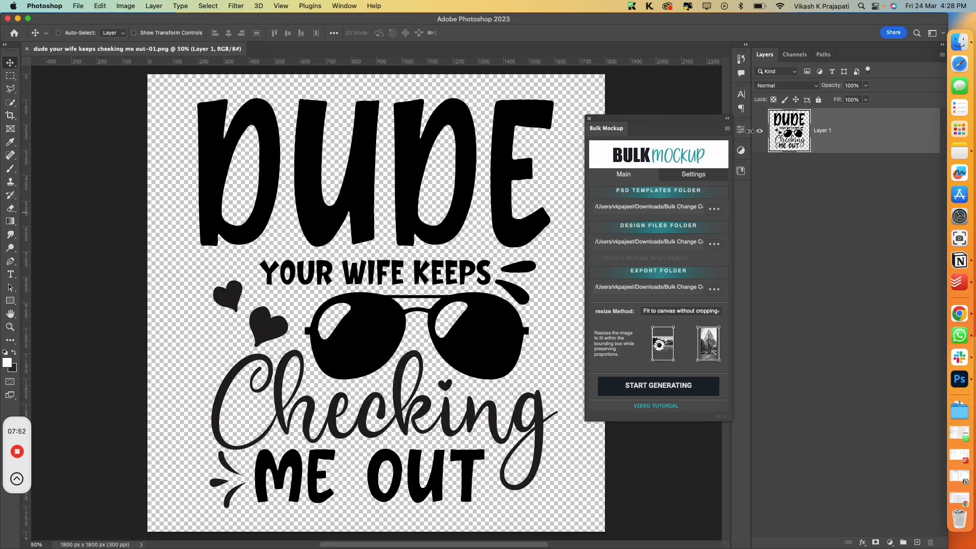
pyautogui.click(589, 119)
pyautogui.press('super+0')
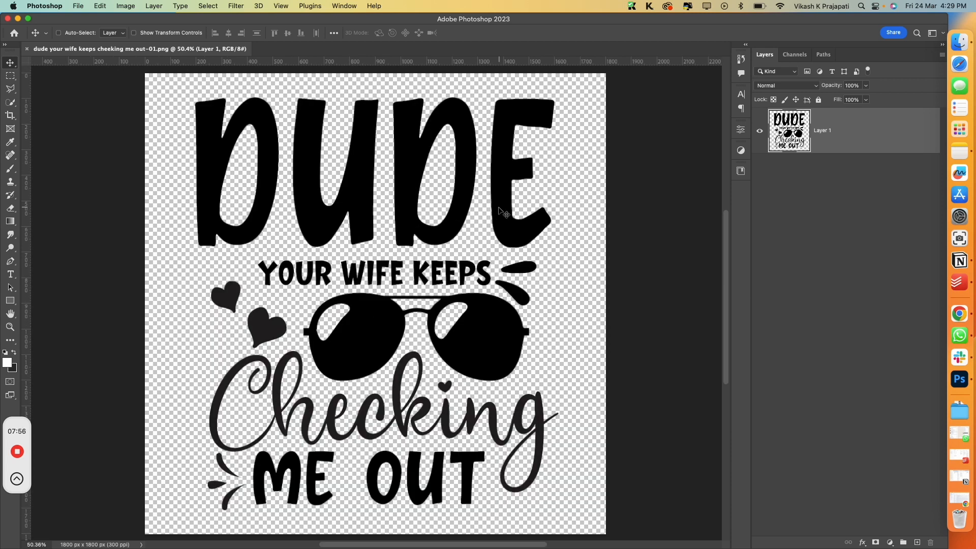
# Step: Show the Actions panel, enlarge it to see all sets, and create a new action set named Change color to white
pyautogui.click(351, 7)
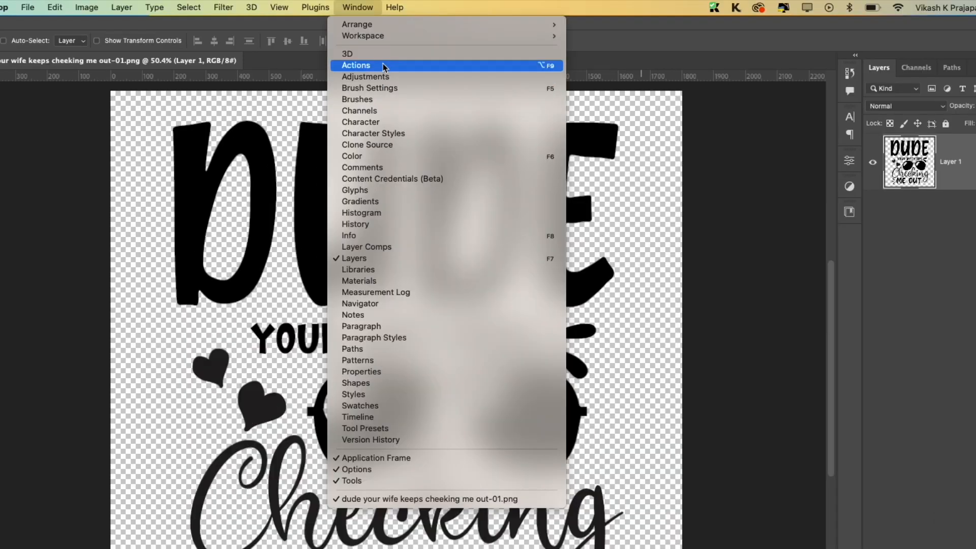
pyautogui.click(362, 52)
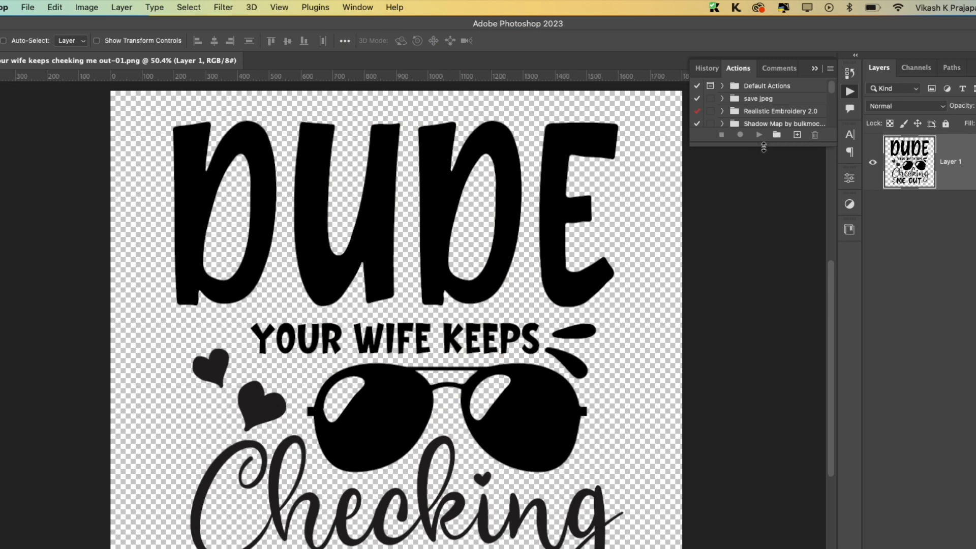
pyautogui.moveTo(768, 146); pyautogui.dragTo(740, 331)
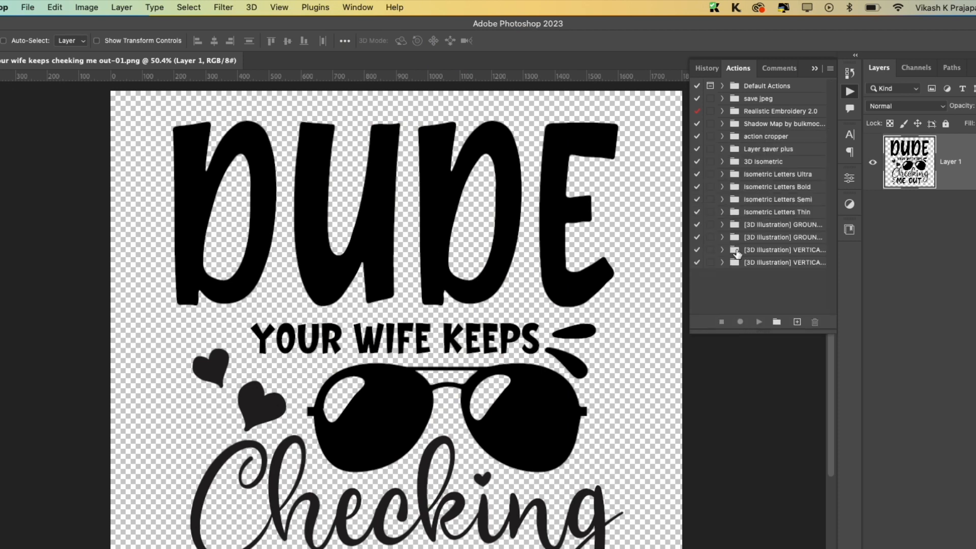
pyautogui.click(768, 264)
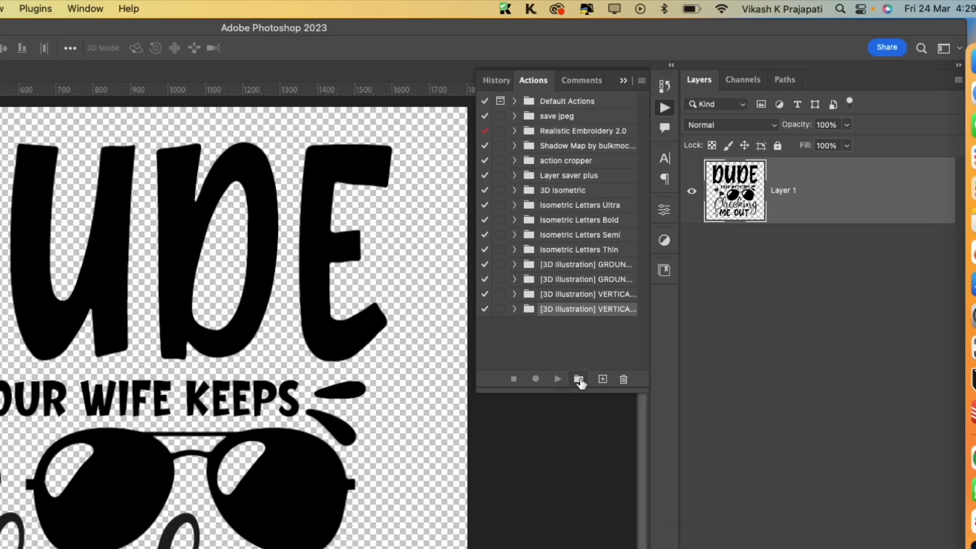
pyautogui.click(578, 379)
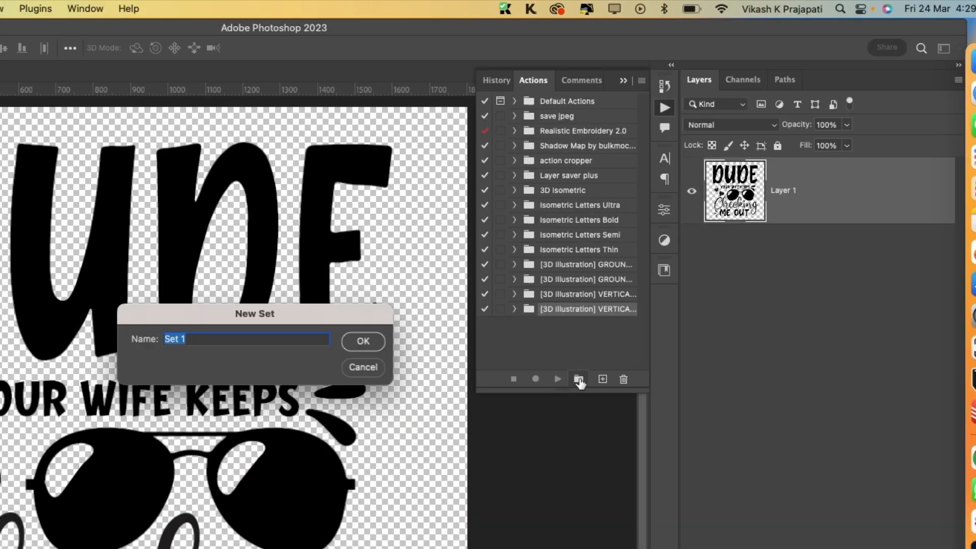
pyautogui.write('Change color to white')
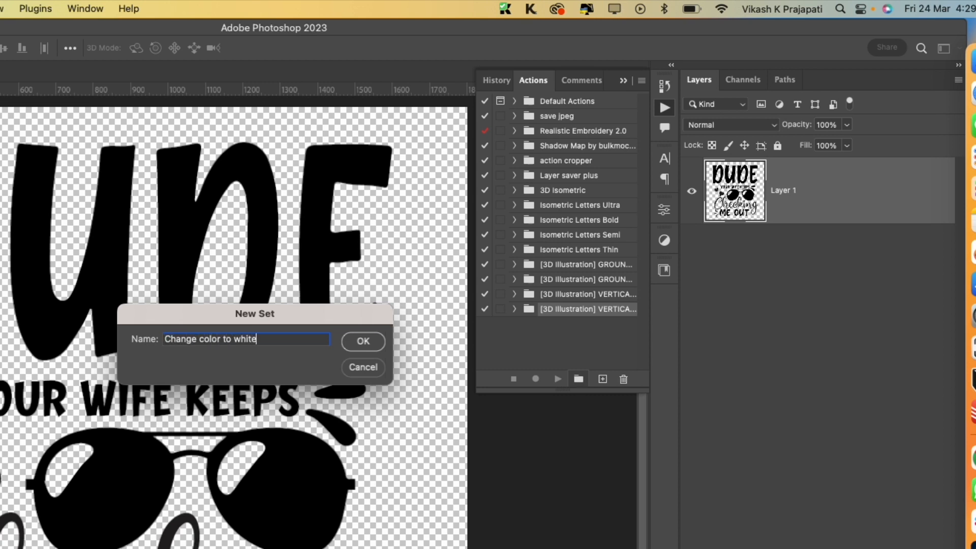
pyautogui.press('Return')
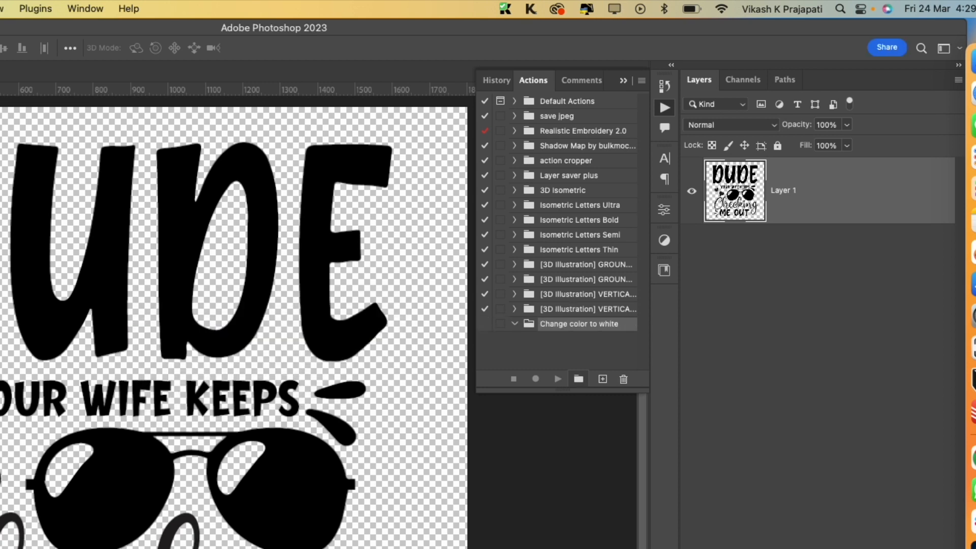
# Step: Create an action named color overlay white in the Change color to white set and start recording it
pyautogui.click(603, 379)
pyautogui.write('colo')
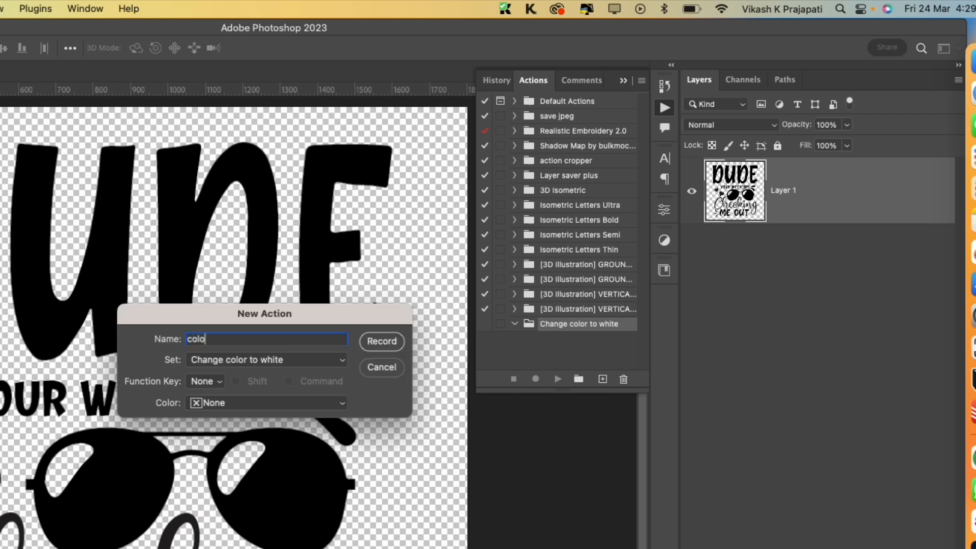
pyautogui.write('r overlay white')
pyautogui.press('Return')
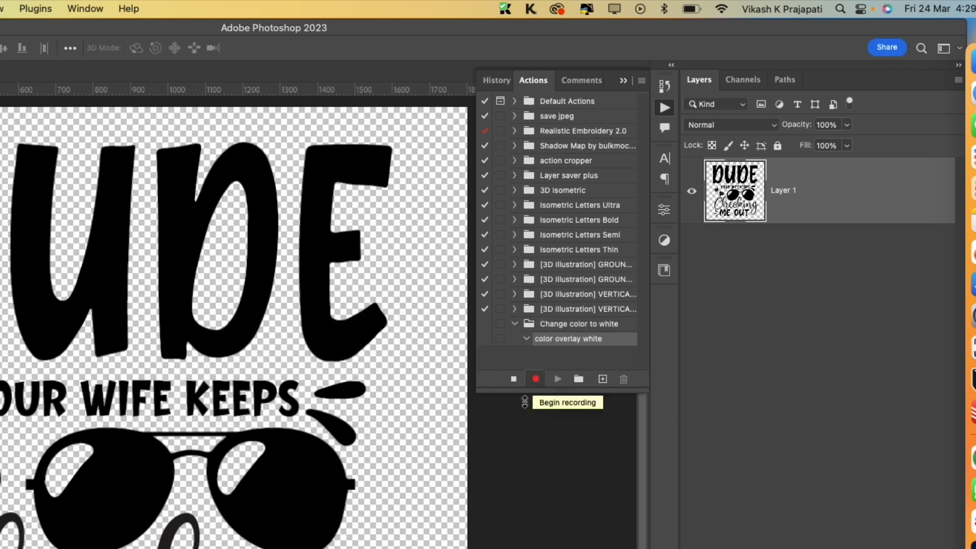
# Step: Apply a Color Overlay to Layer 1 in white (ffffff) with Normal blend mode and 100% opacity
pyautogui.scroll(-2, 373, 463)
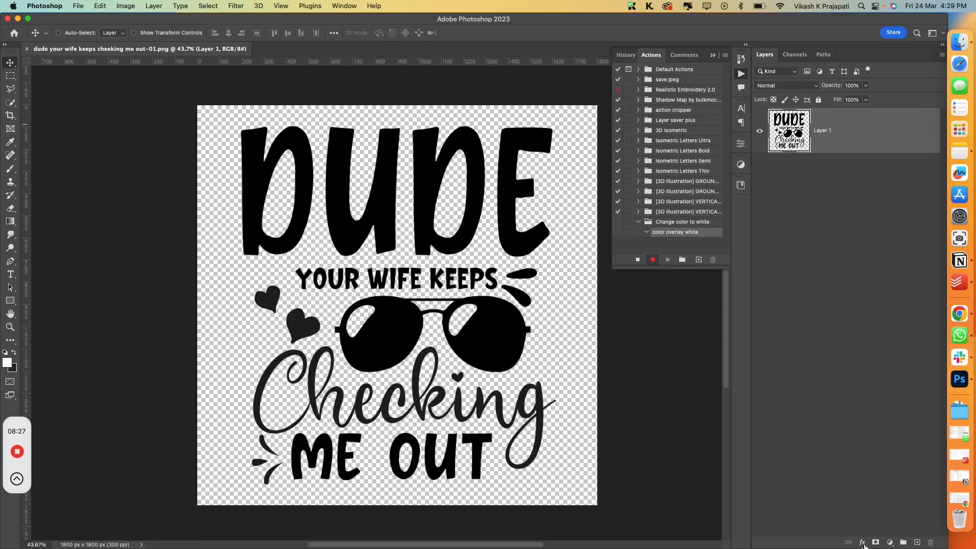
pyautogui.click(863, 542)
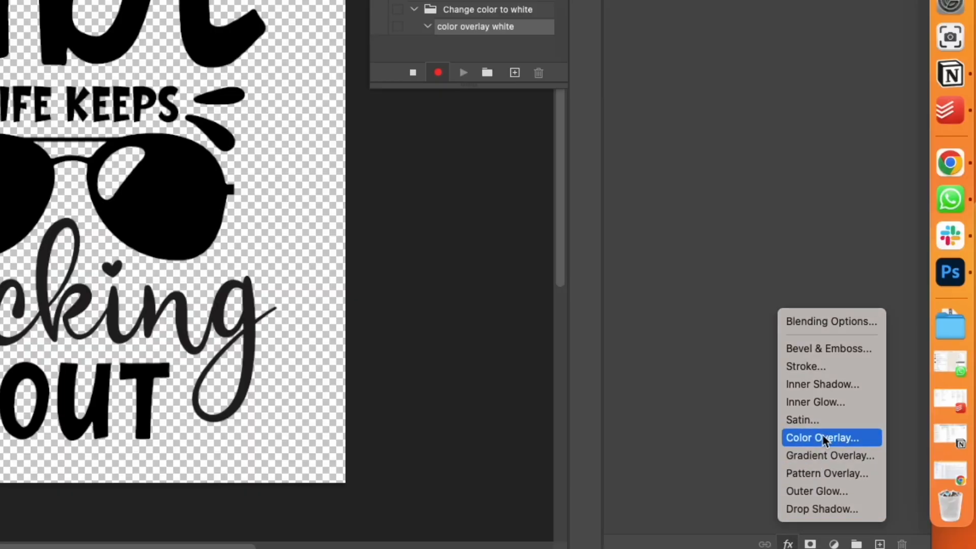
pyautogui.click(824, 438)
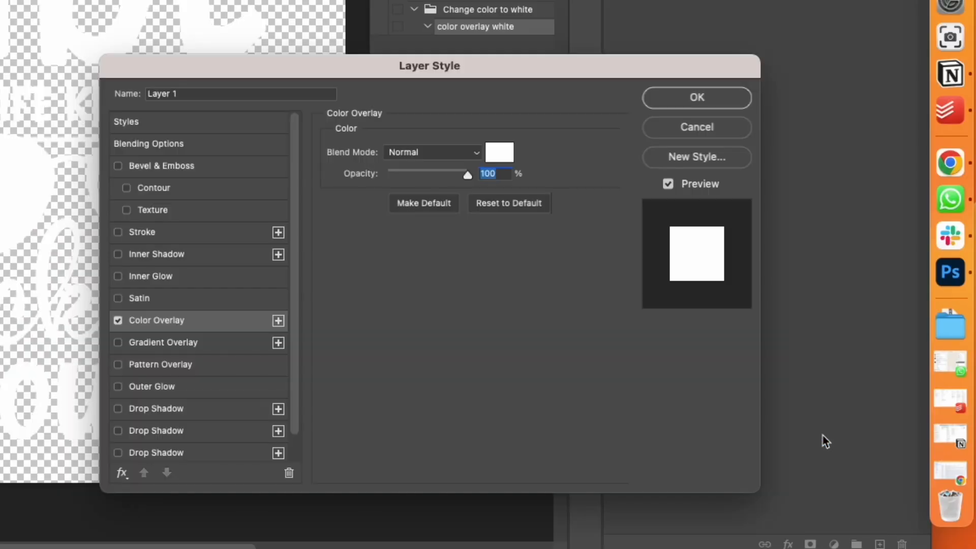
pyautogui.click(464, 152)
pyautogui.click(464, 152)
pyautogui.click(499, 152)
pyautogui.click(196, 53)
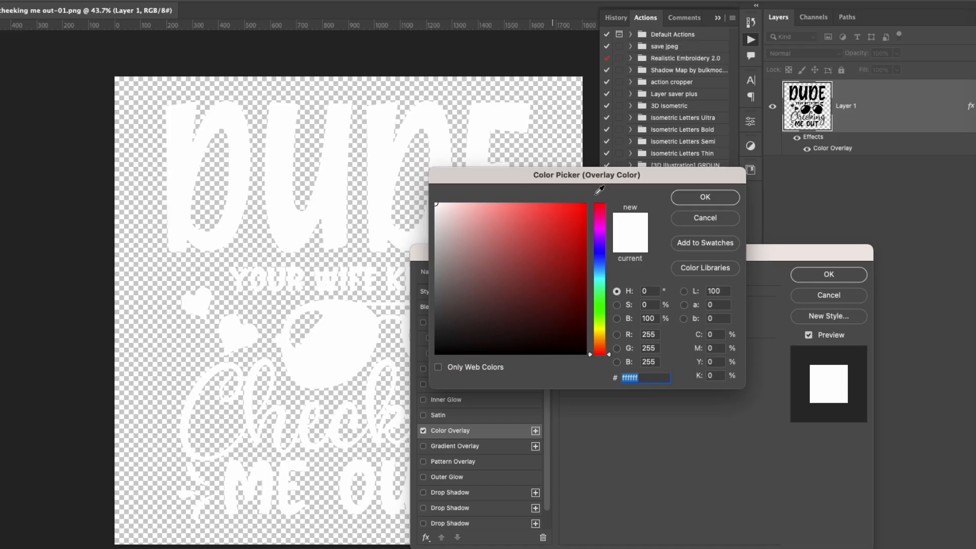
pyautogui.click(702, 201)
pyautogui.click(819, 276)
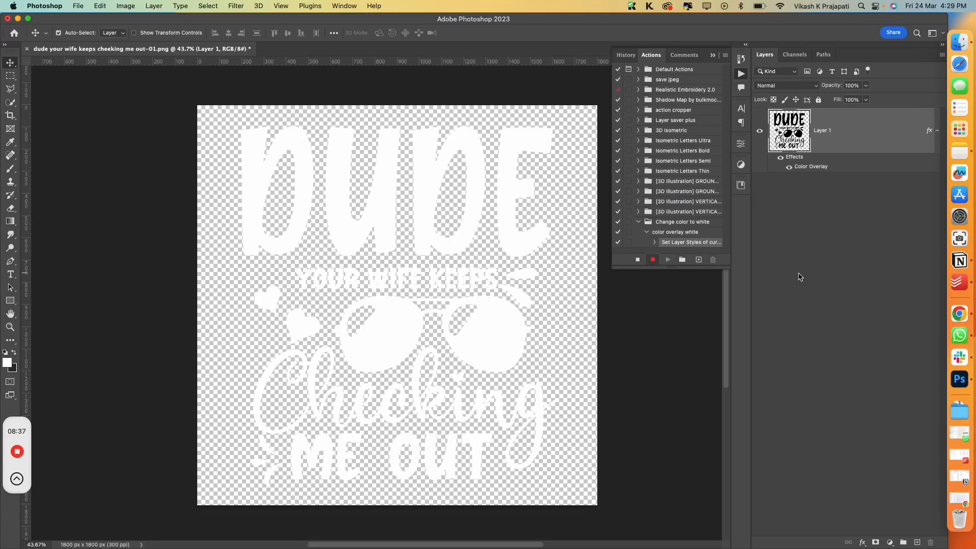
# Step: Save the design as a recorded step of the color overlay white action, and collapse the action's step list
pyautogui.press('super+s')
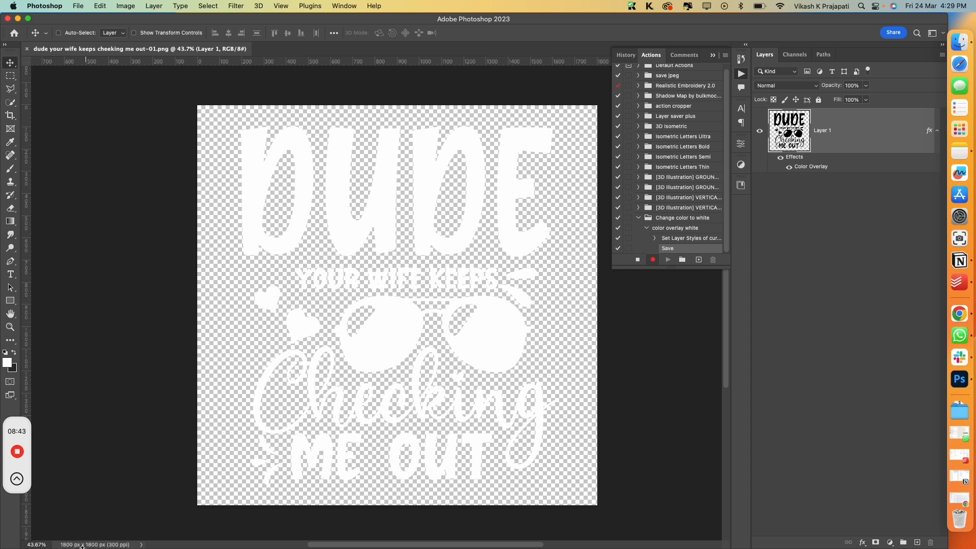
pyautogui.click(663, 229)
pyautogui.click(646, 227)
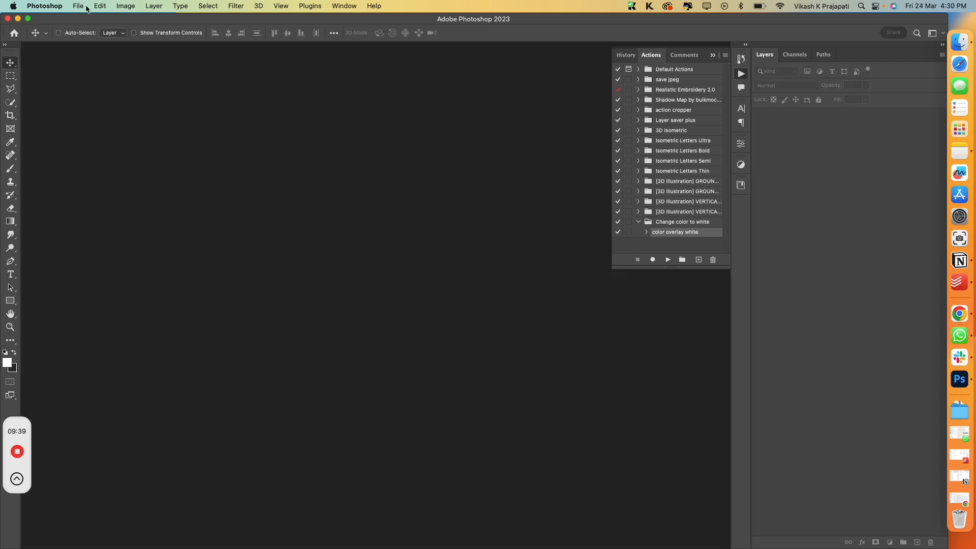
# Step: Open the Batch automation with the Change color to white set and the color overlay white action selected
pyautogui.click(79, 6)
pyautogui.moveTo(120, 237)
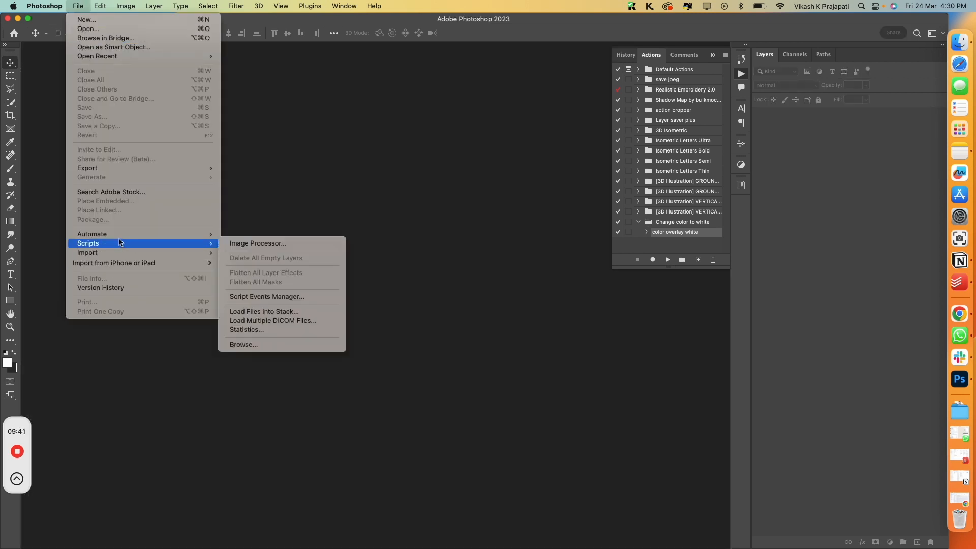
pyautogui.click(241, 233)
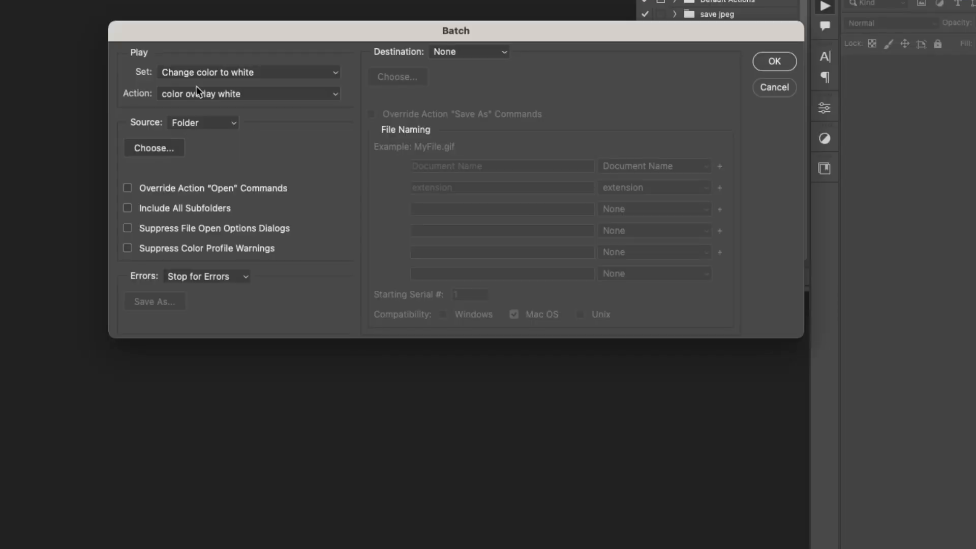
pyautogui.click(204, 73)
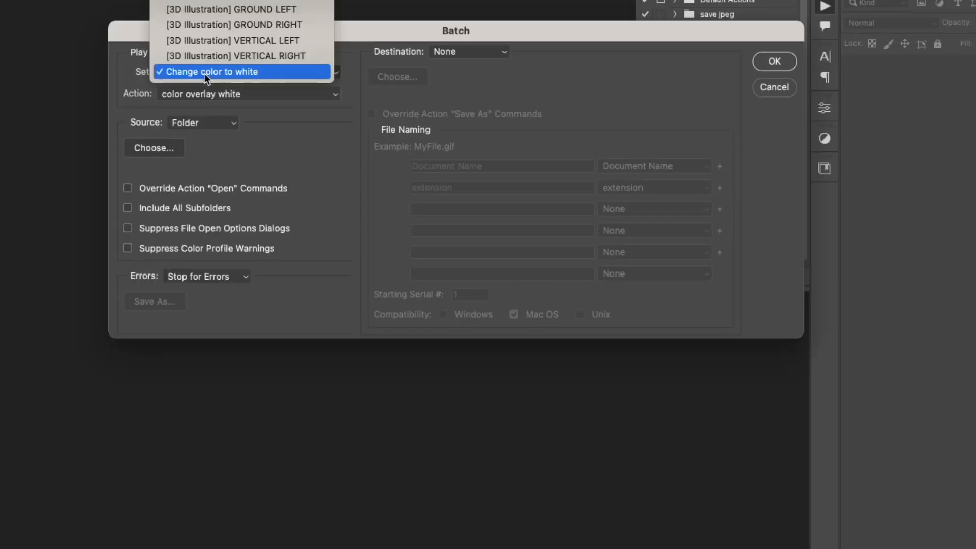
pyautogui.click(204, 73)
pyautogui.click(197, 100)
pyautogui.click(197, 98)
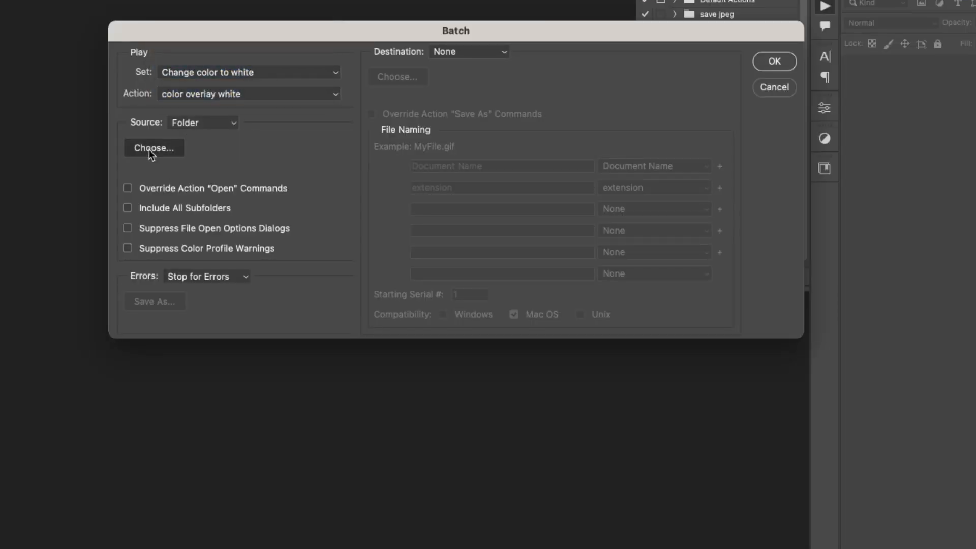
# Step: Choose the Design File folder inside Bulk Change Color of Design Files as the batch source
pyautogui.click(150, 148)
pyautogui.click(459, 29)
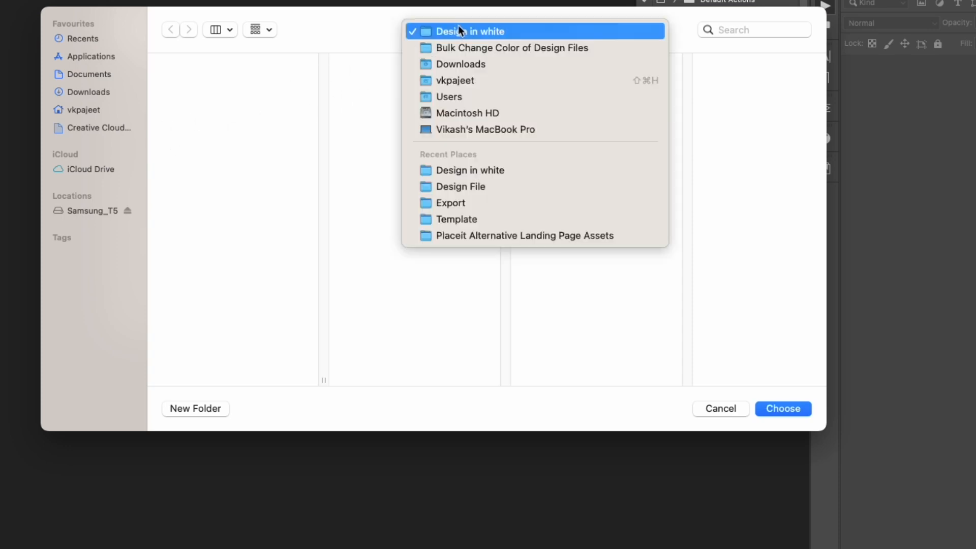
pyautogui.click(471, 48)
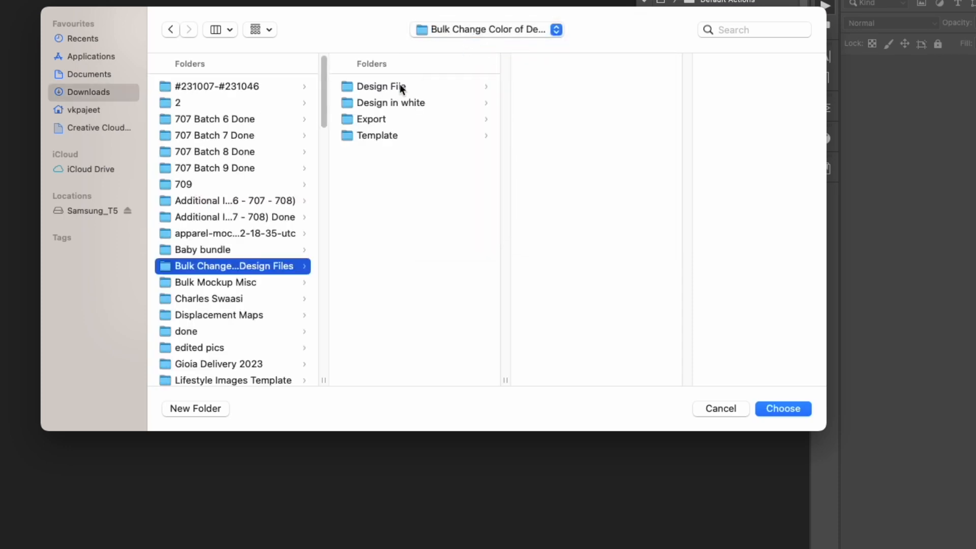
pyautogui.click(382, 90)
pyautogui.scroll(-2, 599, 270)
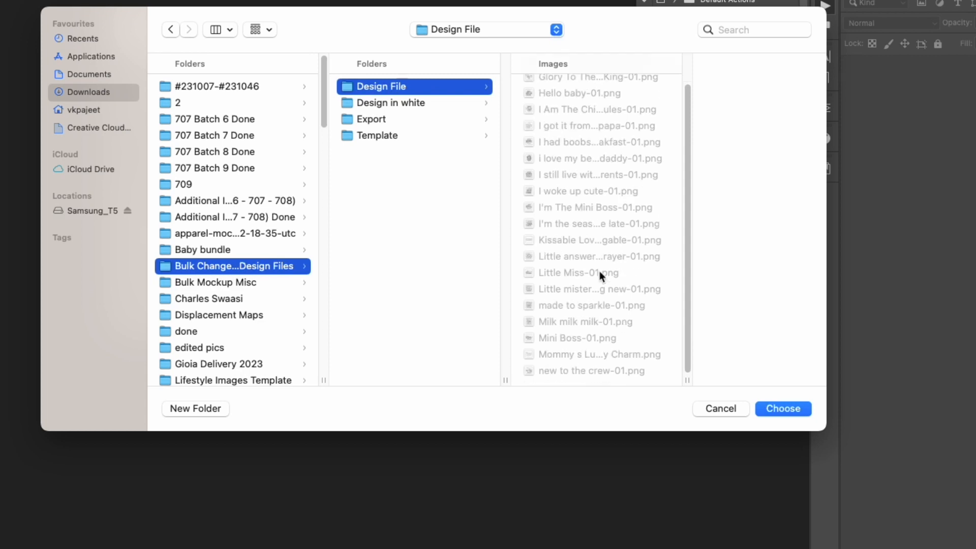
pyautogui.click(779, 409)
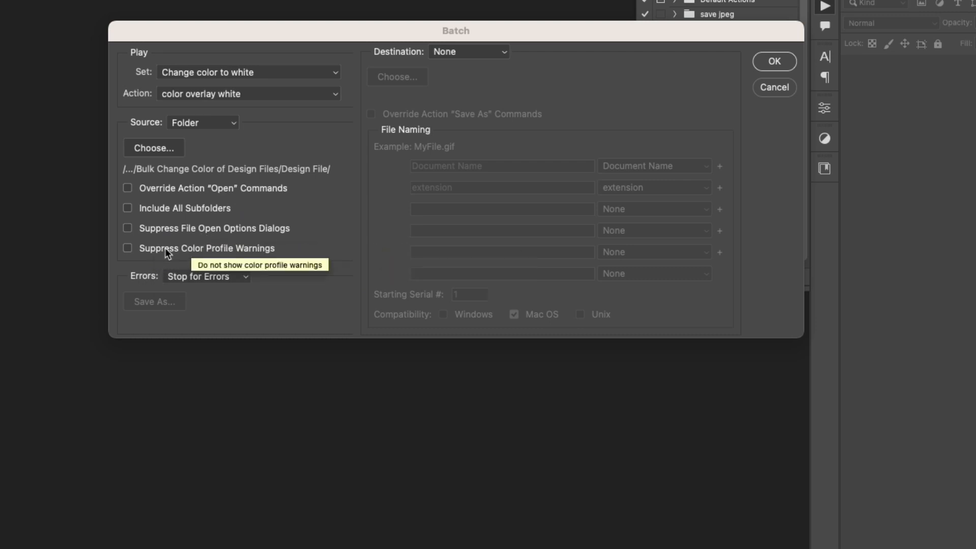
# Step: Set the batch destination to the Design in white folder, and try the option to override the action's Save As commands
pyautogui.click(444, 51)
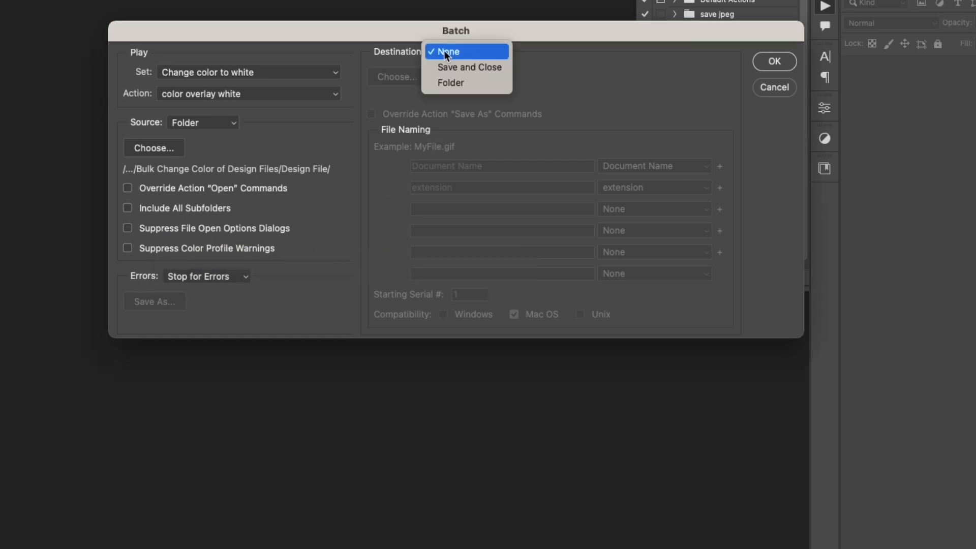
pyautogui.click(452, 84)
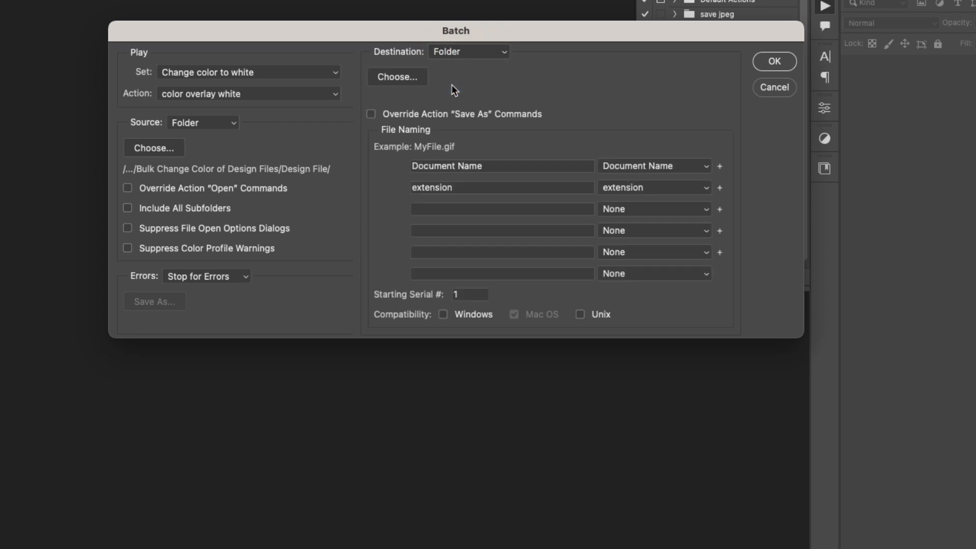
pyautogui.click(404, 81)
pyautogui.click(425, 29)
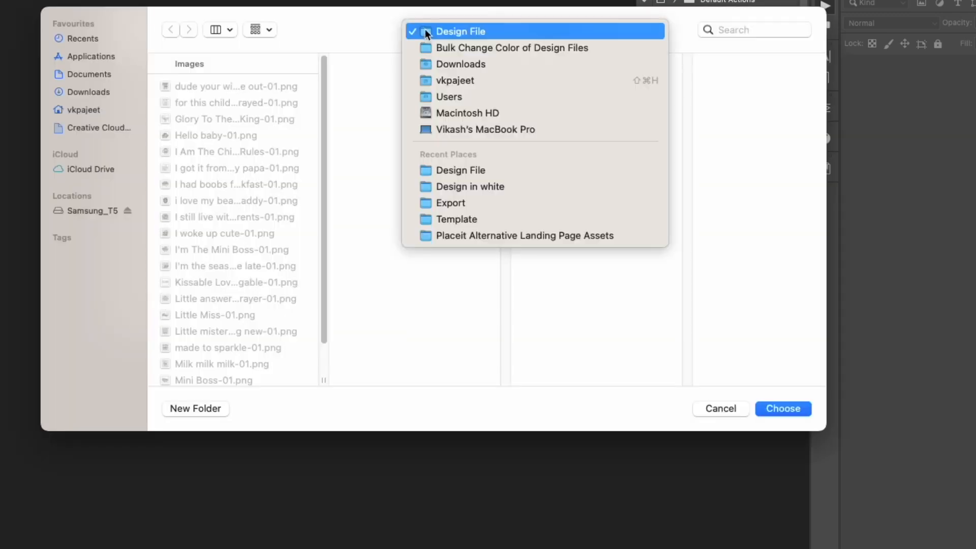
pyautogui.click(471, 53)
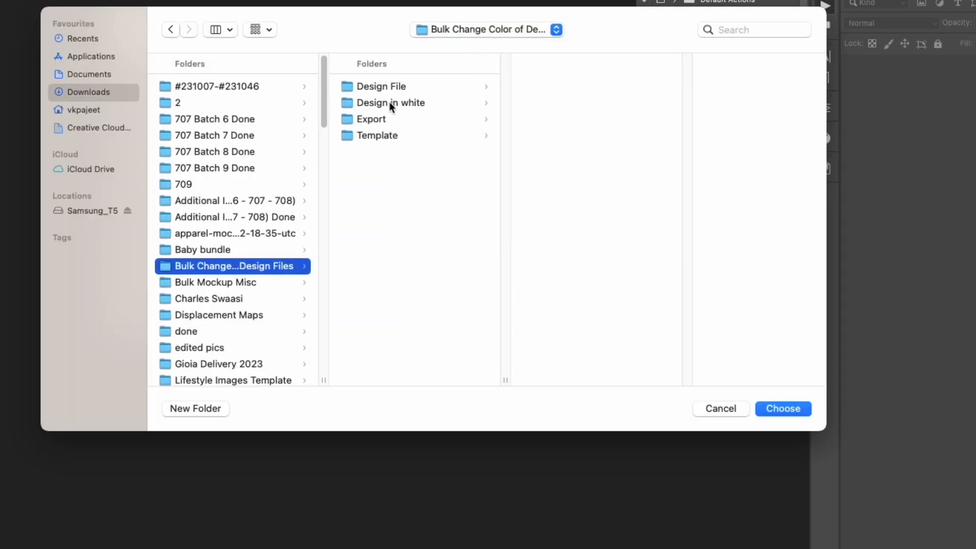
pyautogui.click(392, 104)
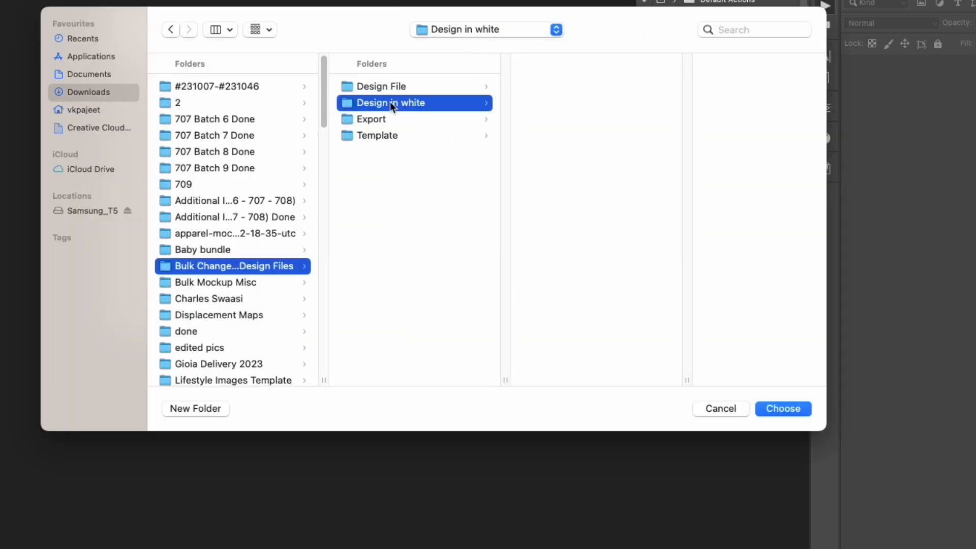
pyautogui.click(793, 413)
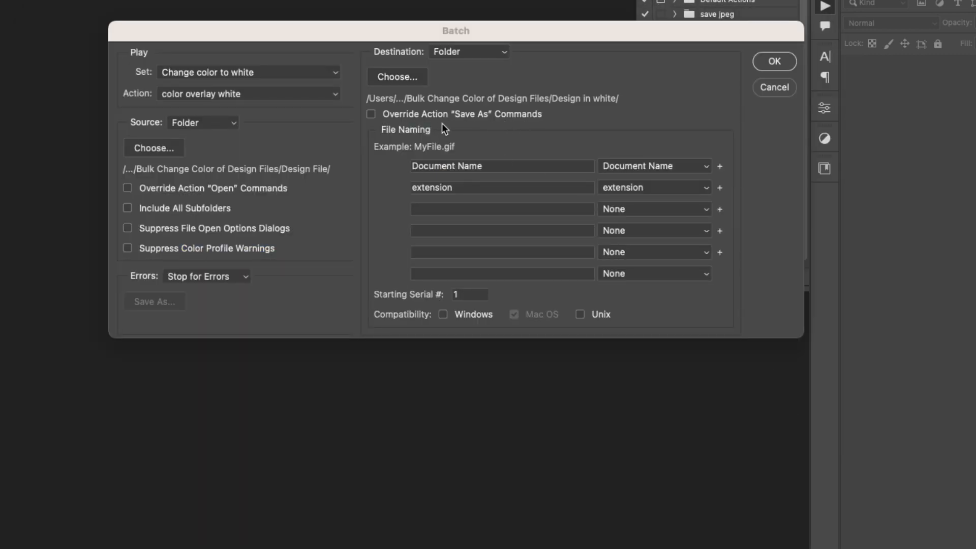
pyautogui.click(370, 114)
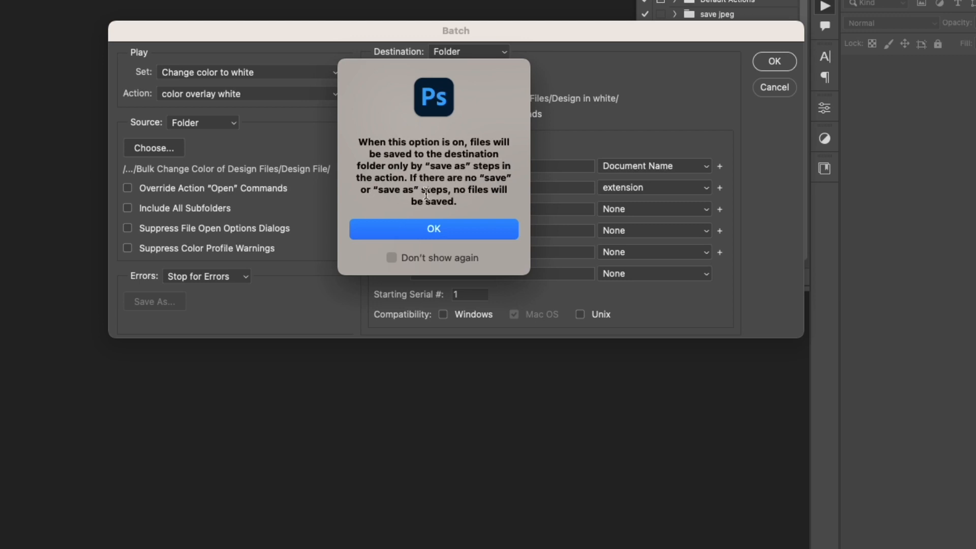
pyautogui.click(441, 226)
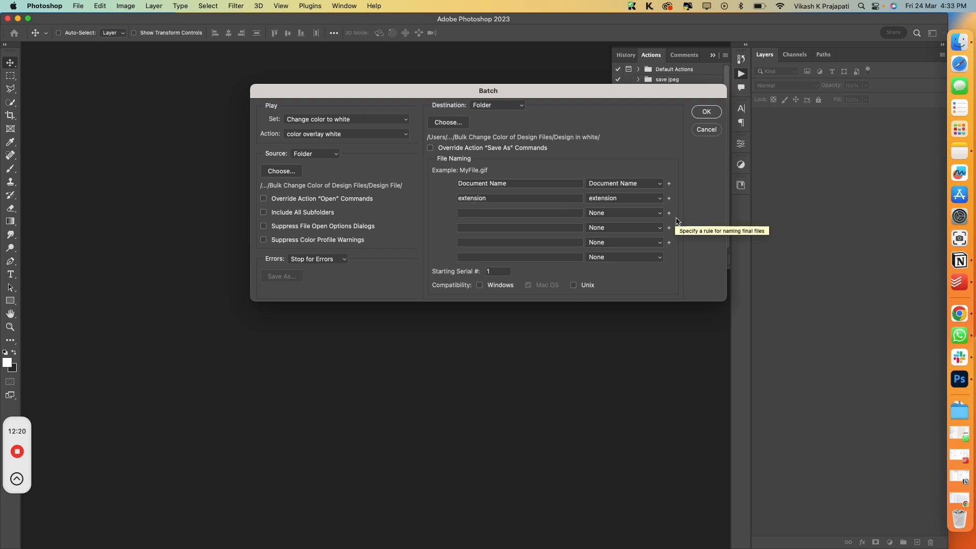
# Step: Set the batch file naming to the document name followed by the suffix _White
pyautogui.click(548, 185)
pyautogui.click(519, 197)
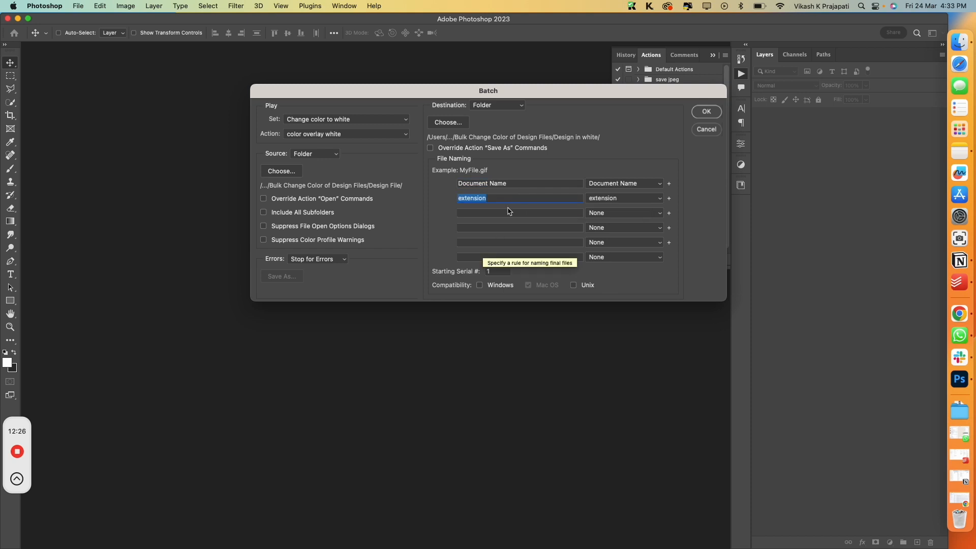
pyautogui.click(624, 199)
pyautogui.click(629, 27)
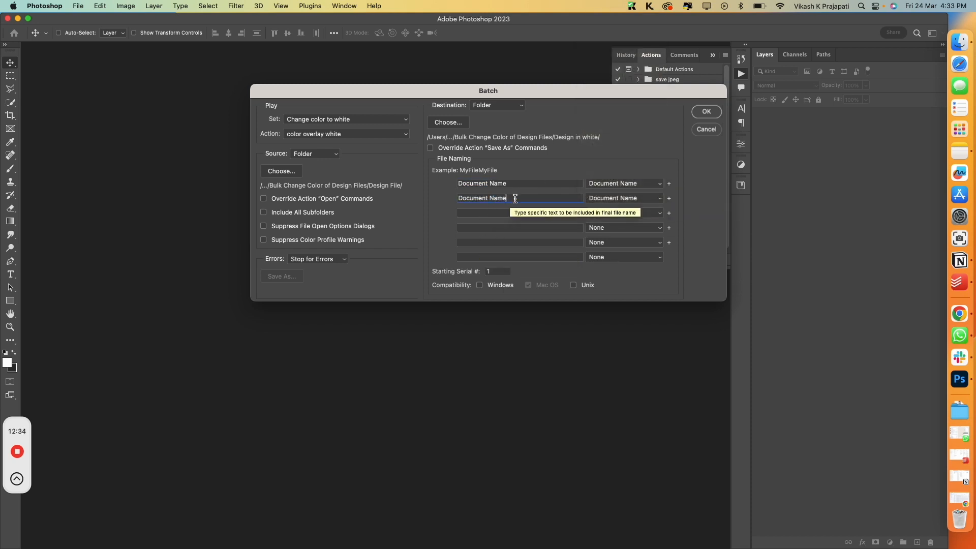
pyautogui.write('_White')
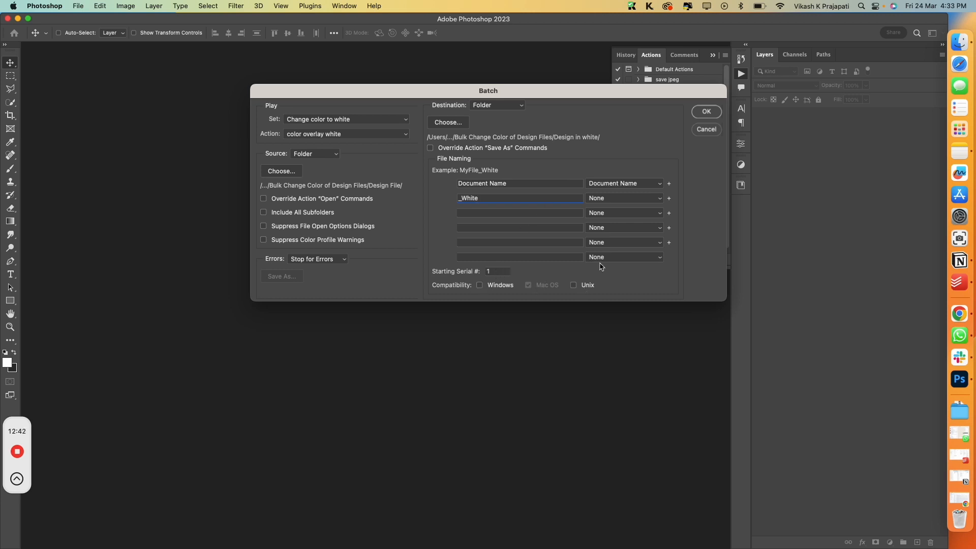
# Step: Run the batch, then switch to Finder and browse to the Design in white output folder
pyautogui.click(703, 114)
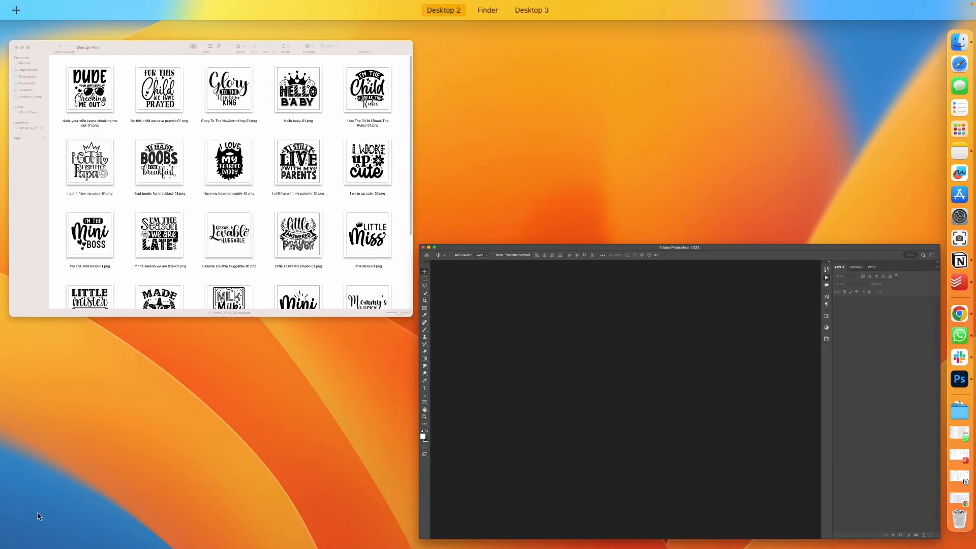
pyautogui.click(241, 153)
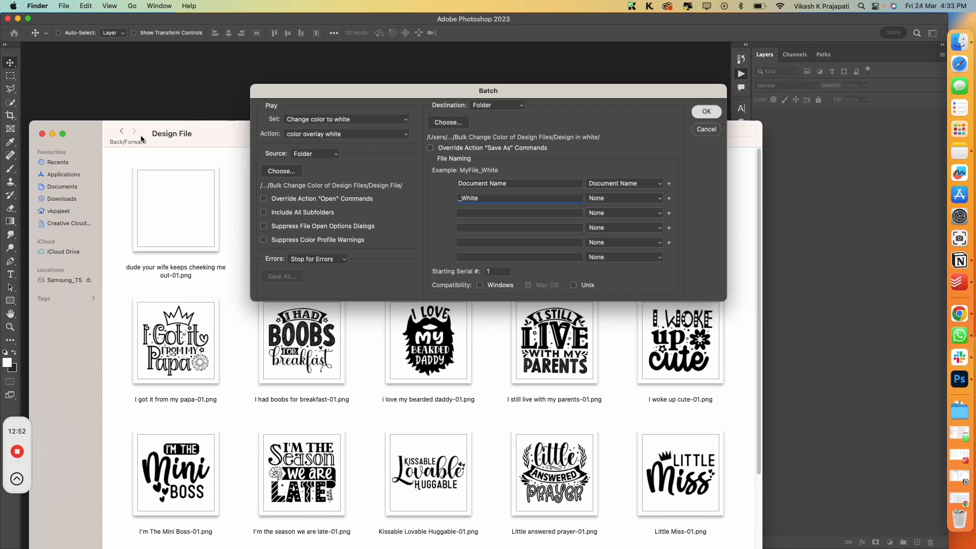
pyautogui.click(122, 130)
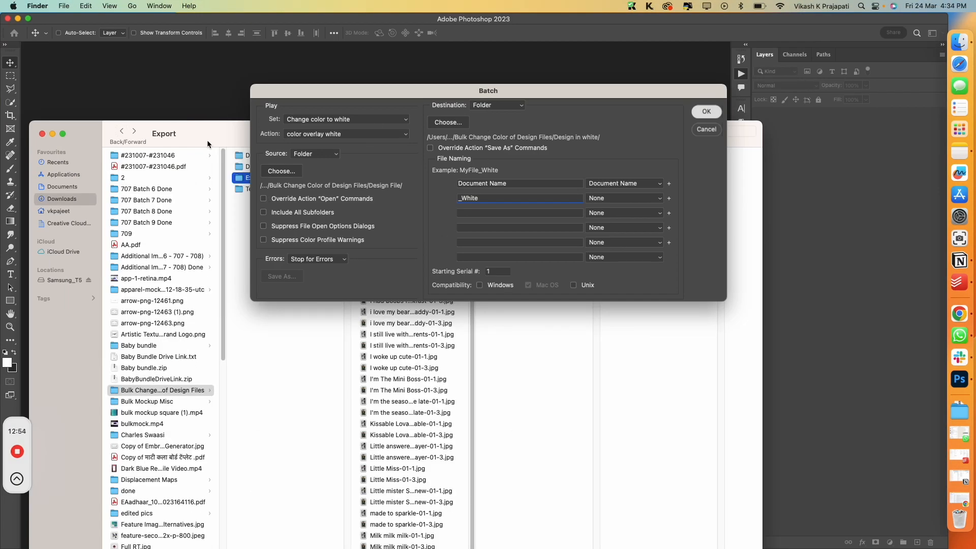
pyautogui.moveTo(203, 133); pyautogui.dragTo(0, 38)
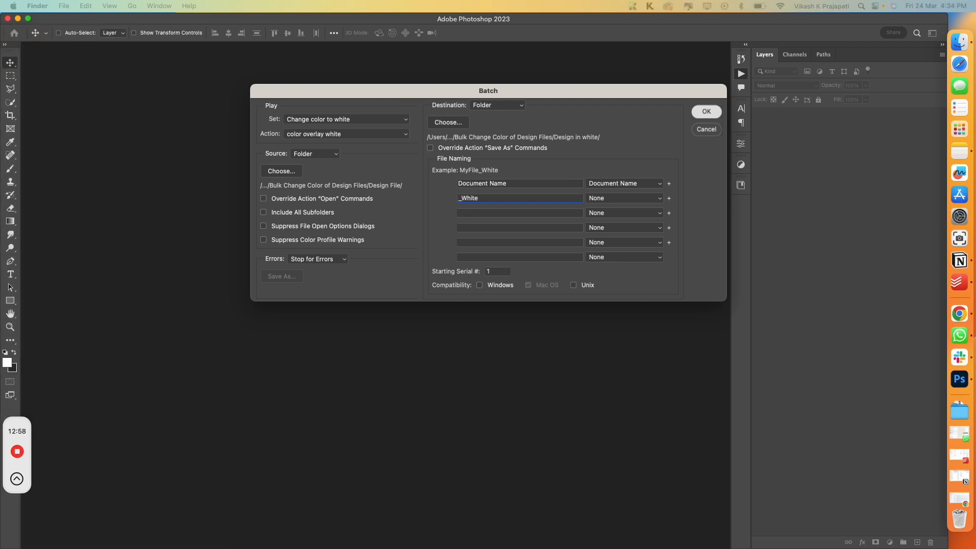
pyautogui.moveTo(0, 38); pyautogui.dragTo(0, 66)
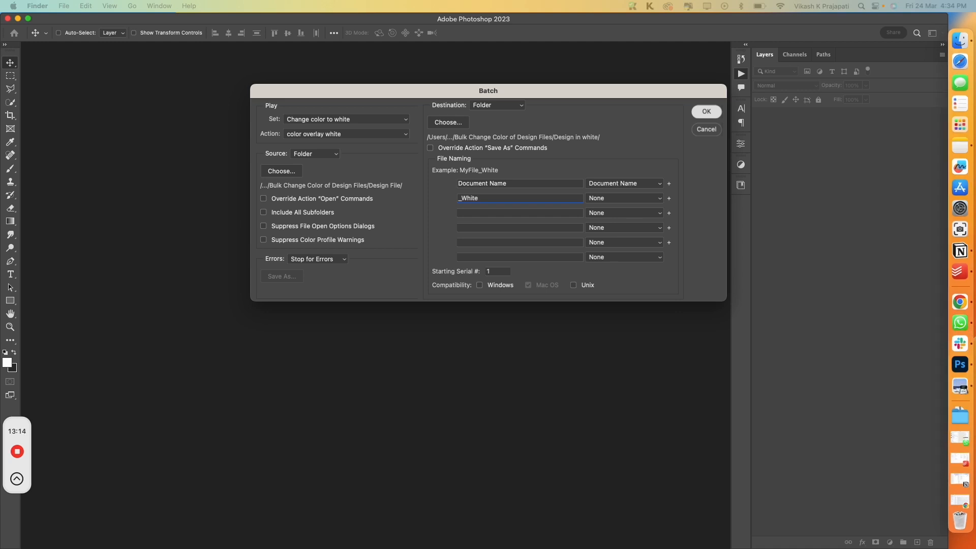
# Step: Inspect the converted file dude your wife keeps cheeking me out-01_White in Preview, and return to the Design in white folder
pyautogui.moveTo(0, 61); pyautogui.dragTo(691, 76)
pyautogui.click(846, 277)
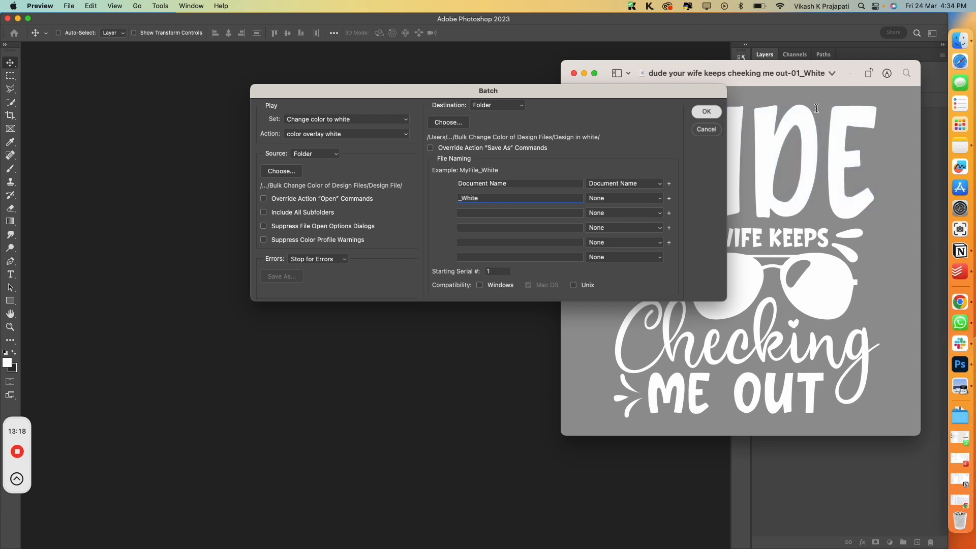
pyautogui.moveTo(648, 66); pyautogui.dragTo(615, 60)
pyautogui.click(540, 67)
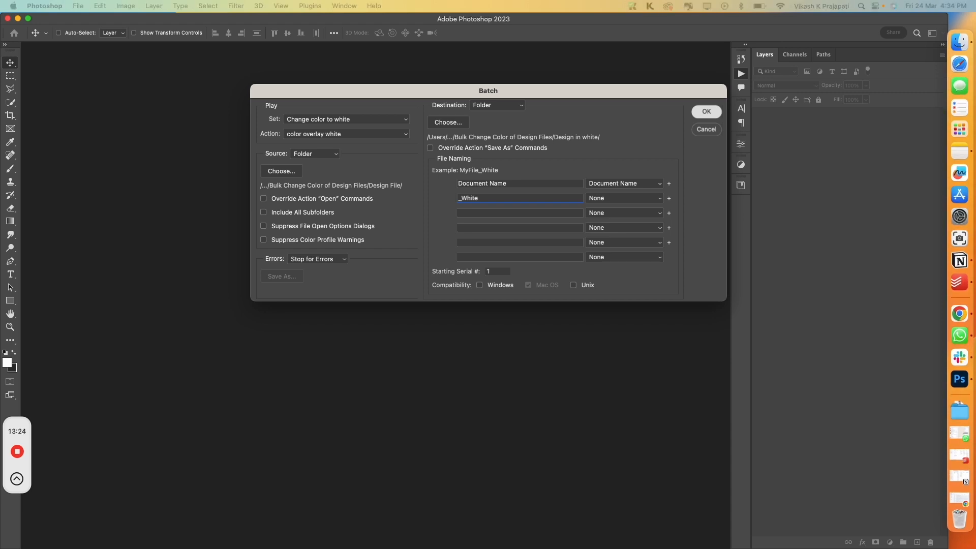
pyautogui.moveTo(0, 57); pyautogui.dragTo(318, 99)
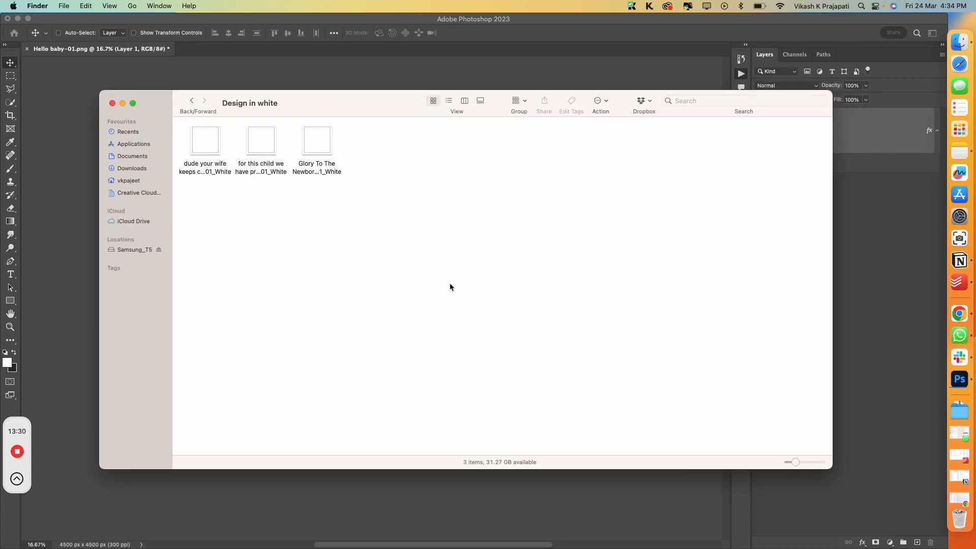